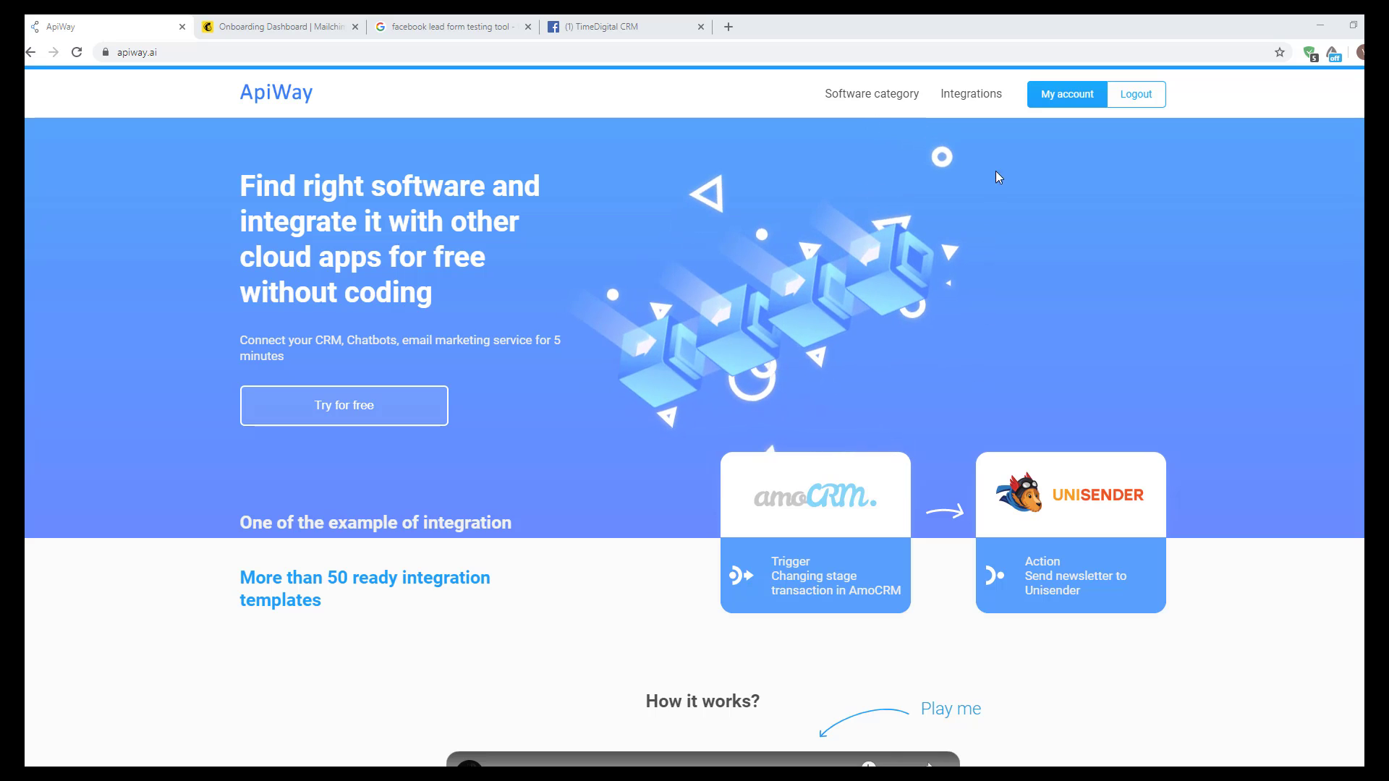
Add Facebook Leads and Mailchimp to the attached services from the Apps catalogue
click(1035, 102)
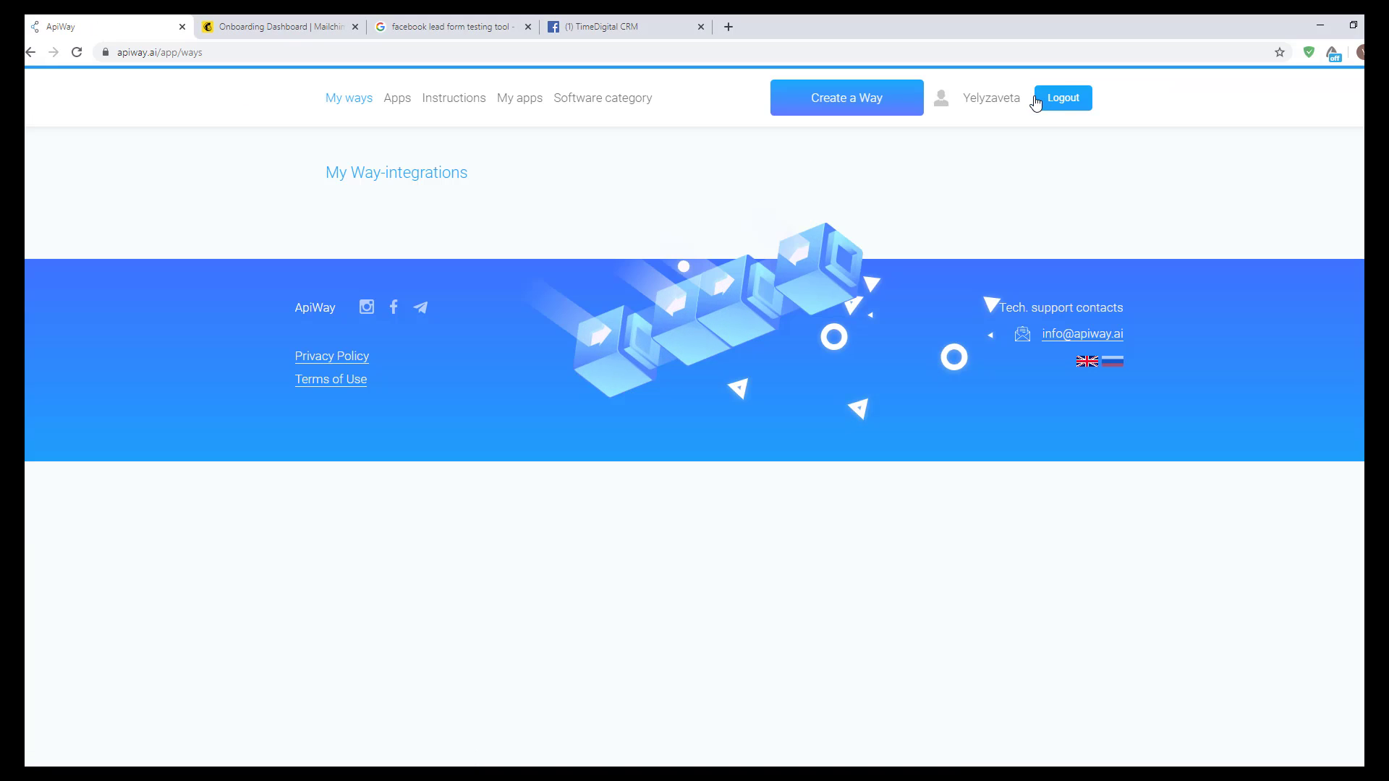
click(403, 102)
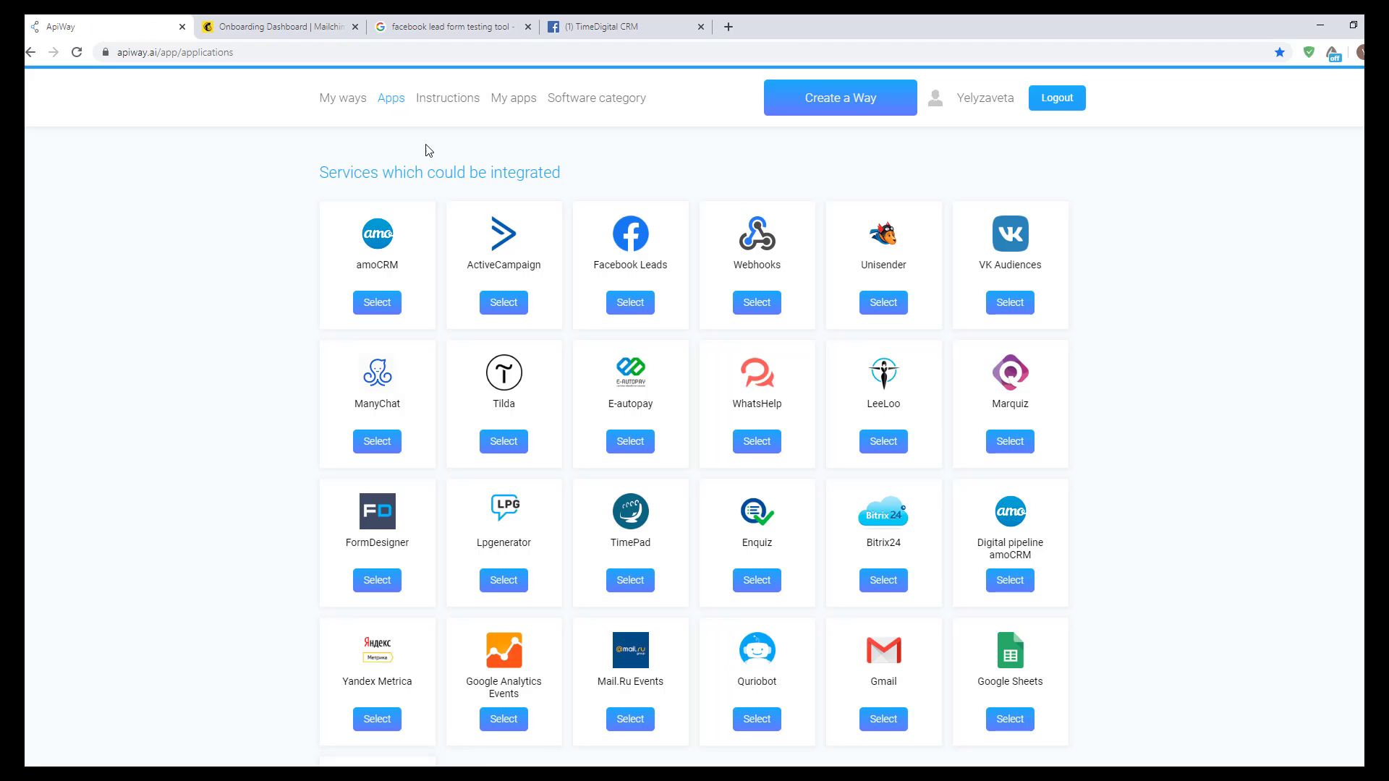
click(614, 301)
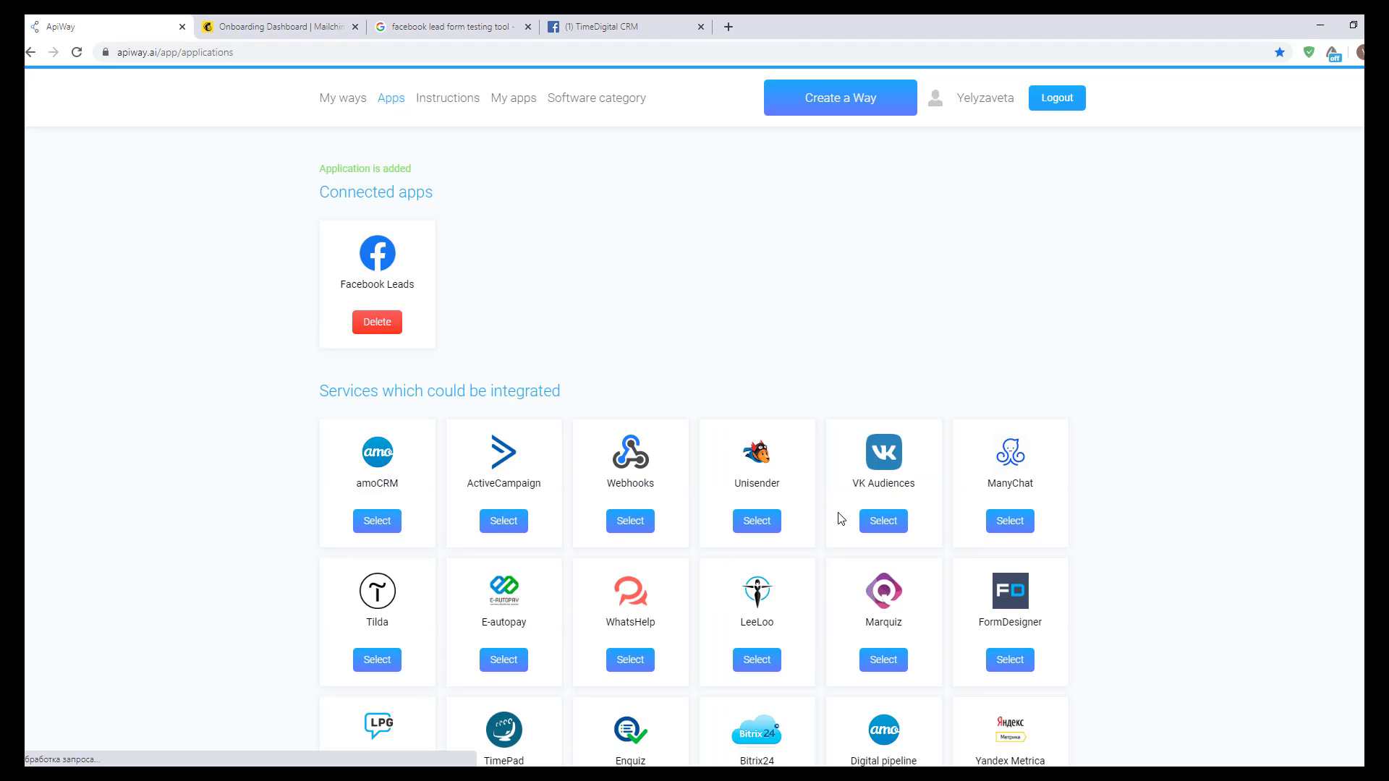
scroll(839, 519, down, 5)
click(1016, 583)
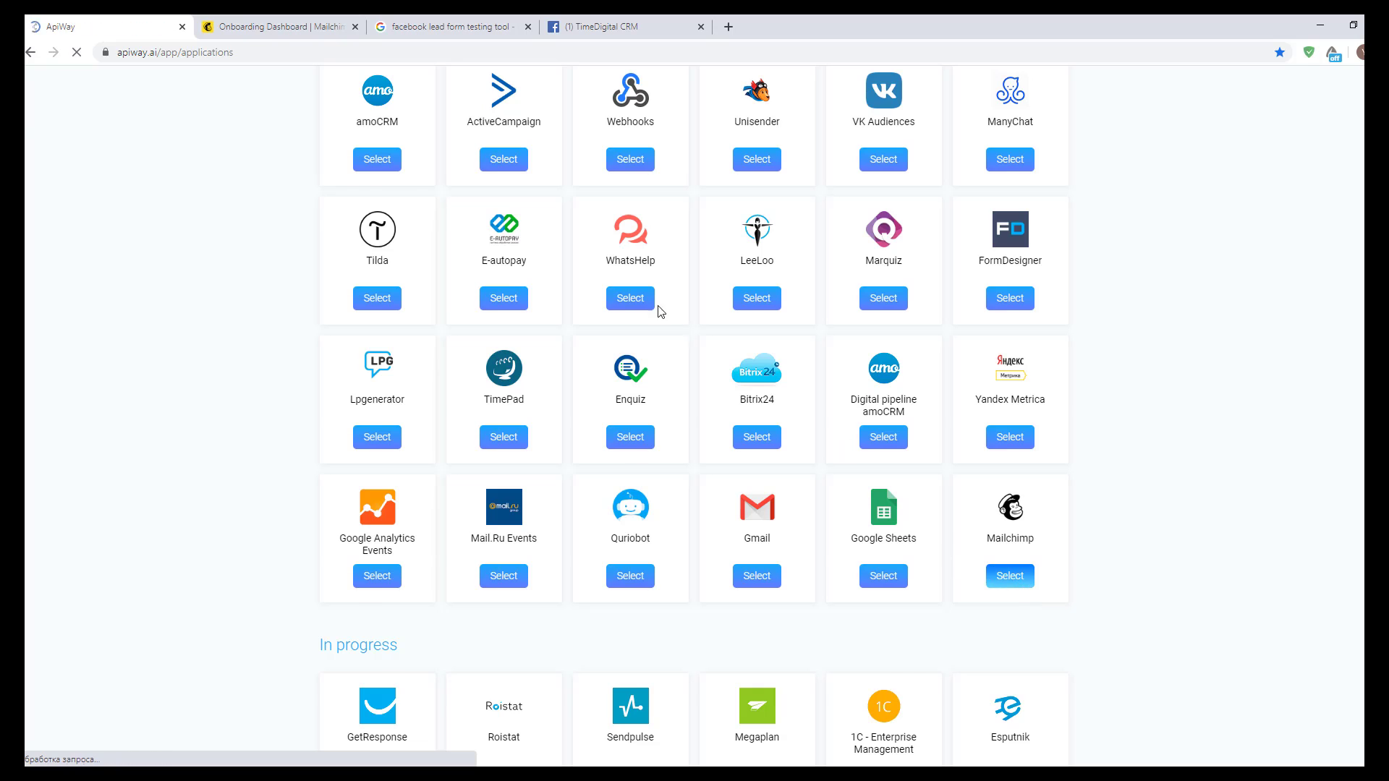
Plug in and authorize Facebook Leads so it reports 'Facebook is connected successfully'
click(521, 99)
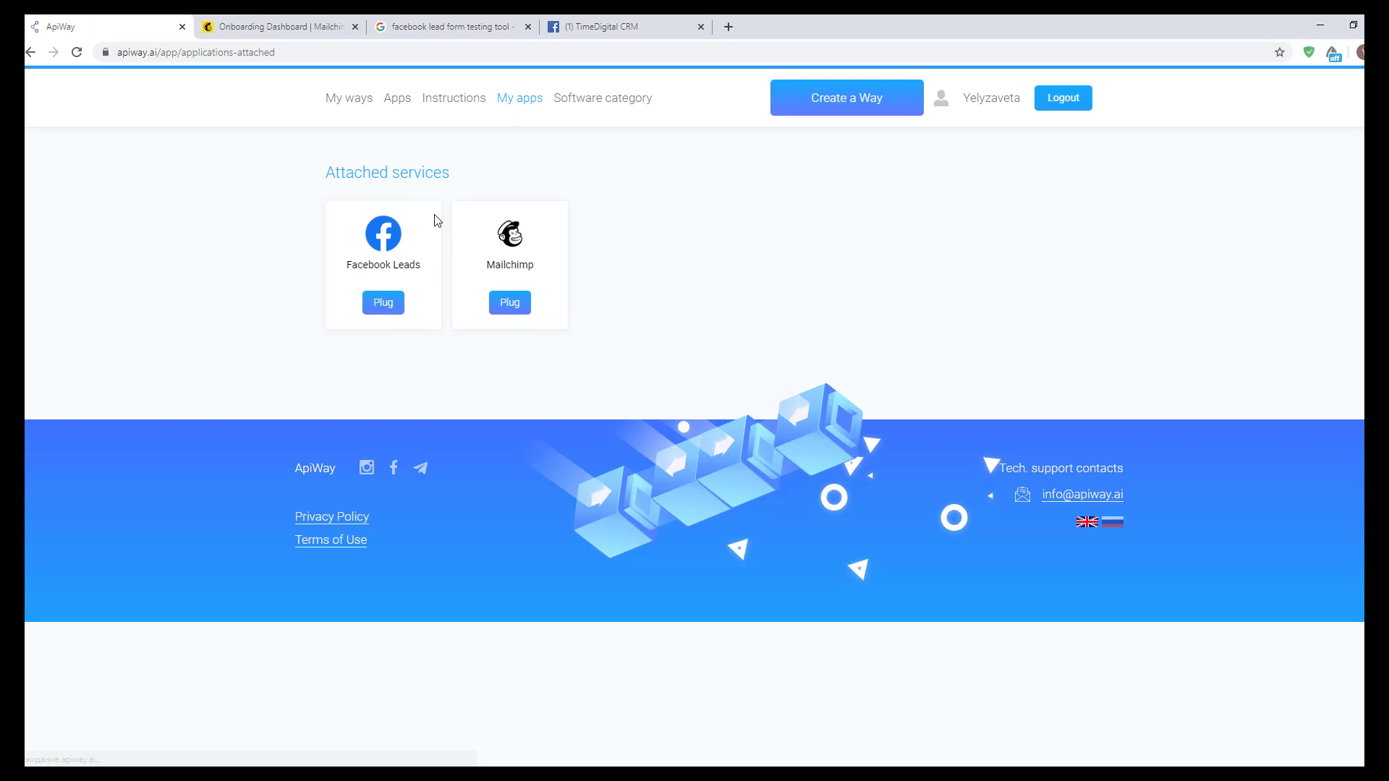
click(393, 304)
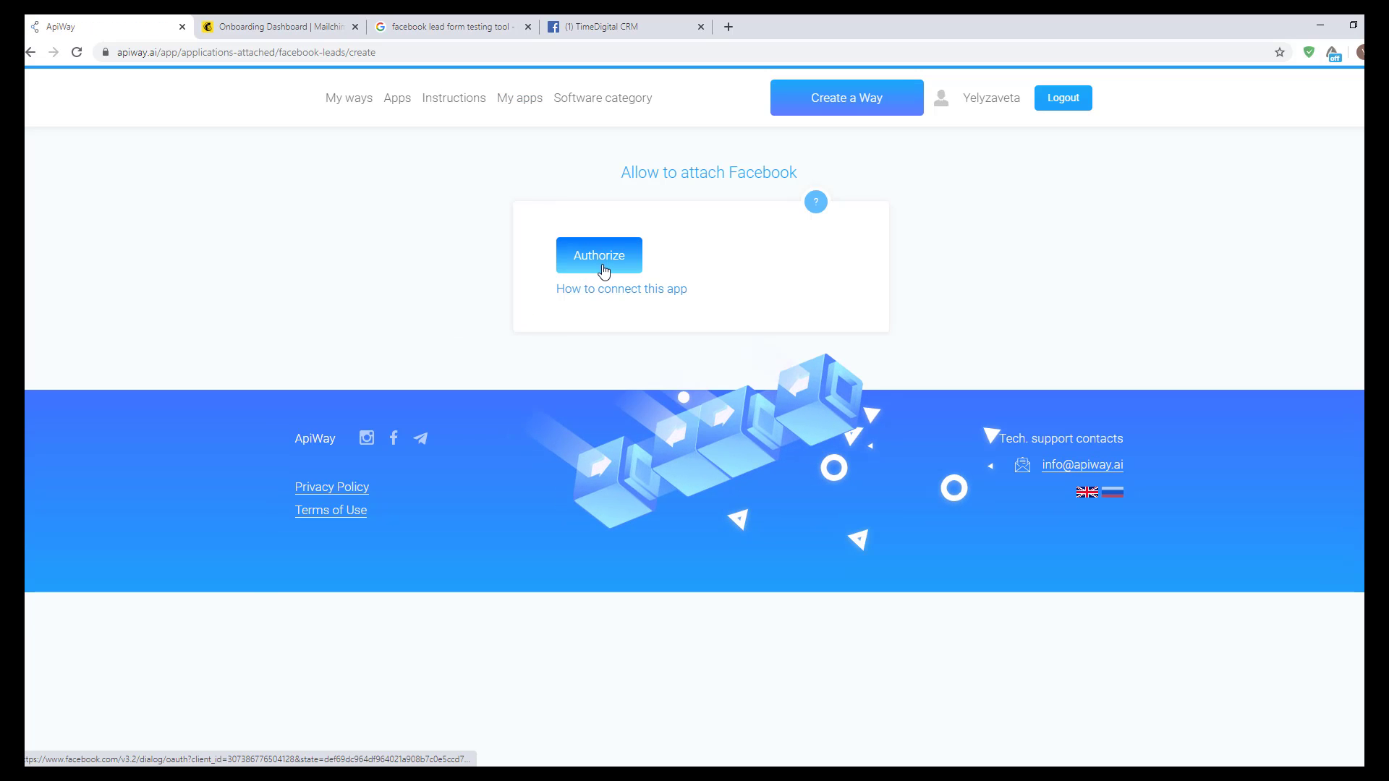
click(599, 257)
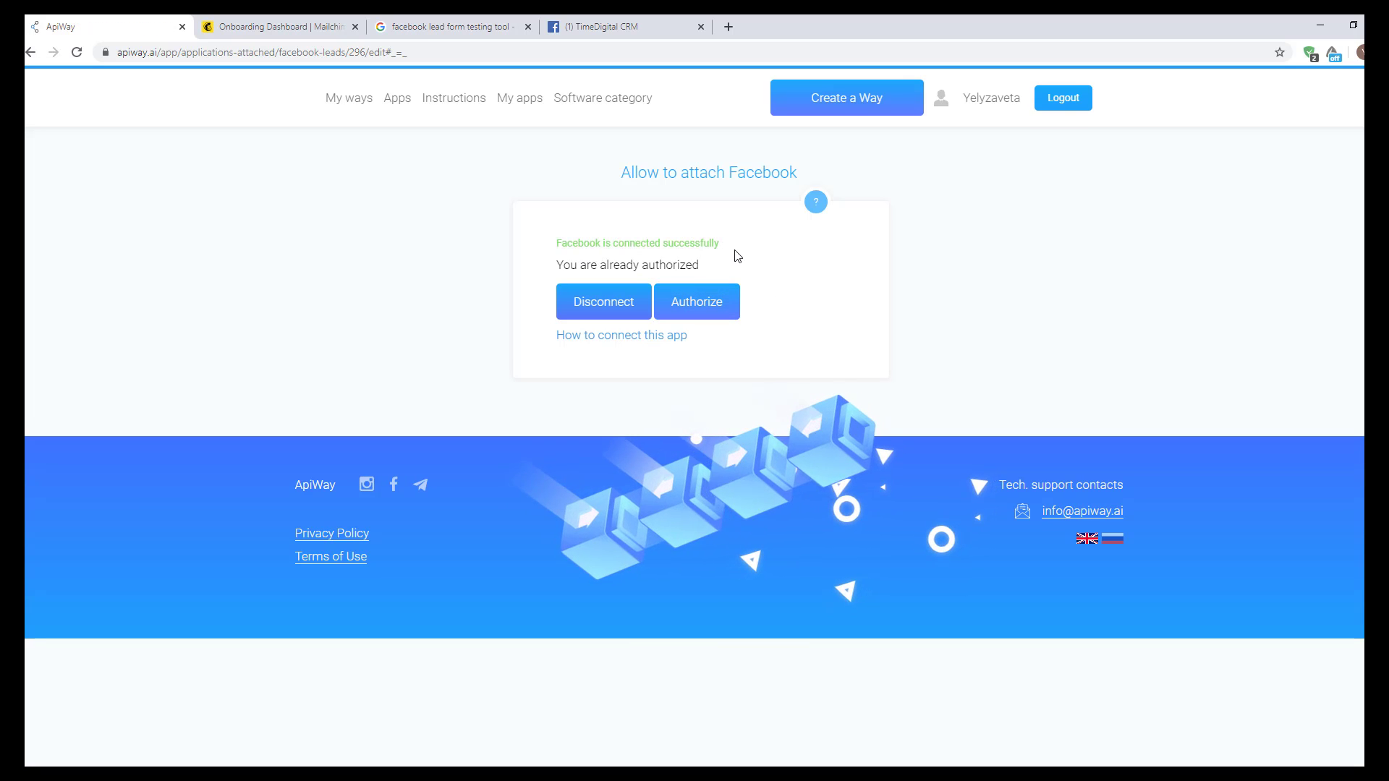
Plug in Mailchimp and log in with the saved account to authorize it
click(518, 113)
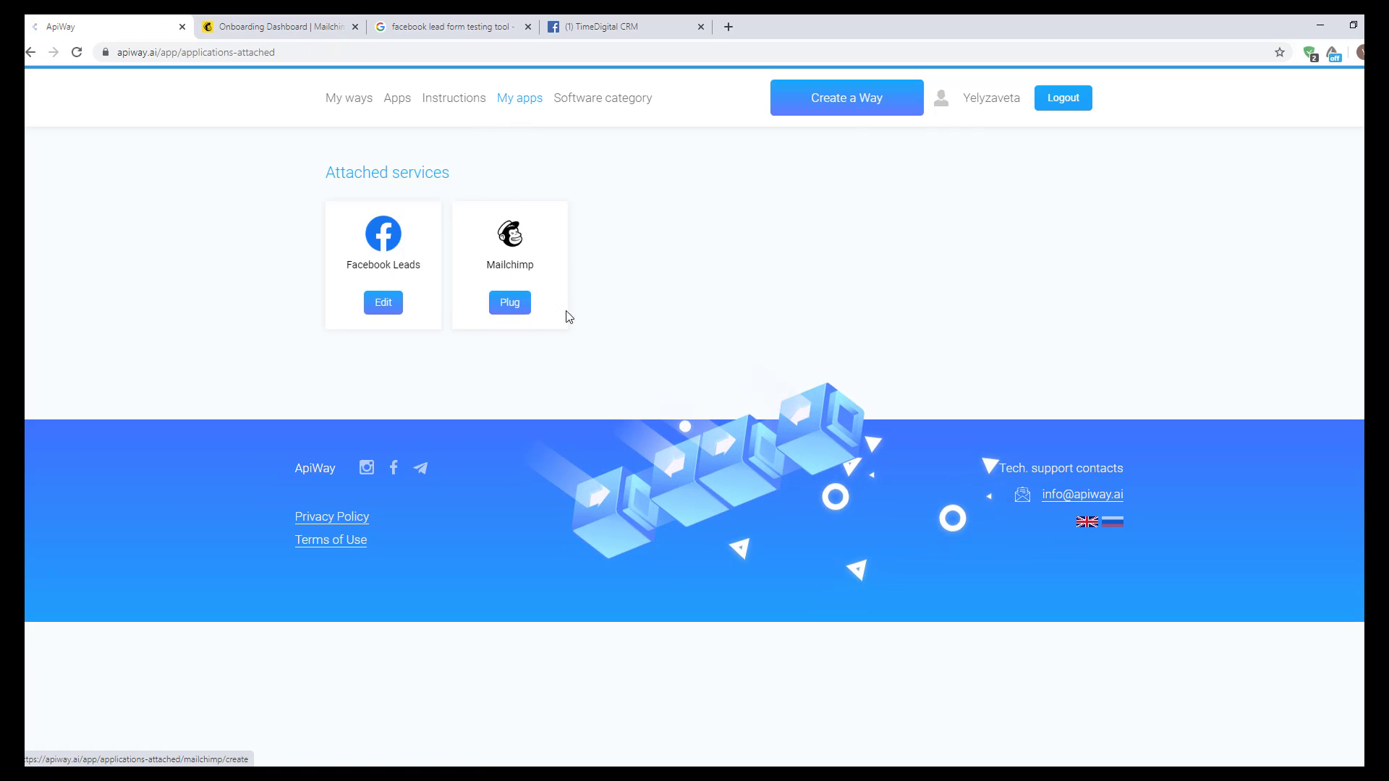
click(504, 315)
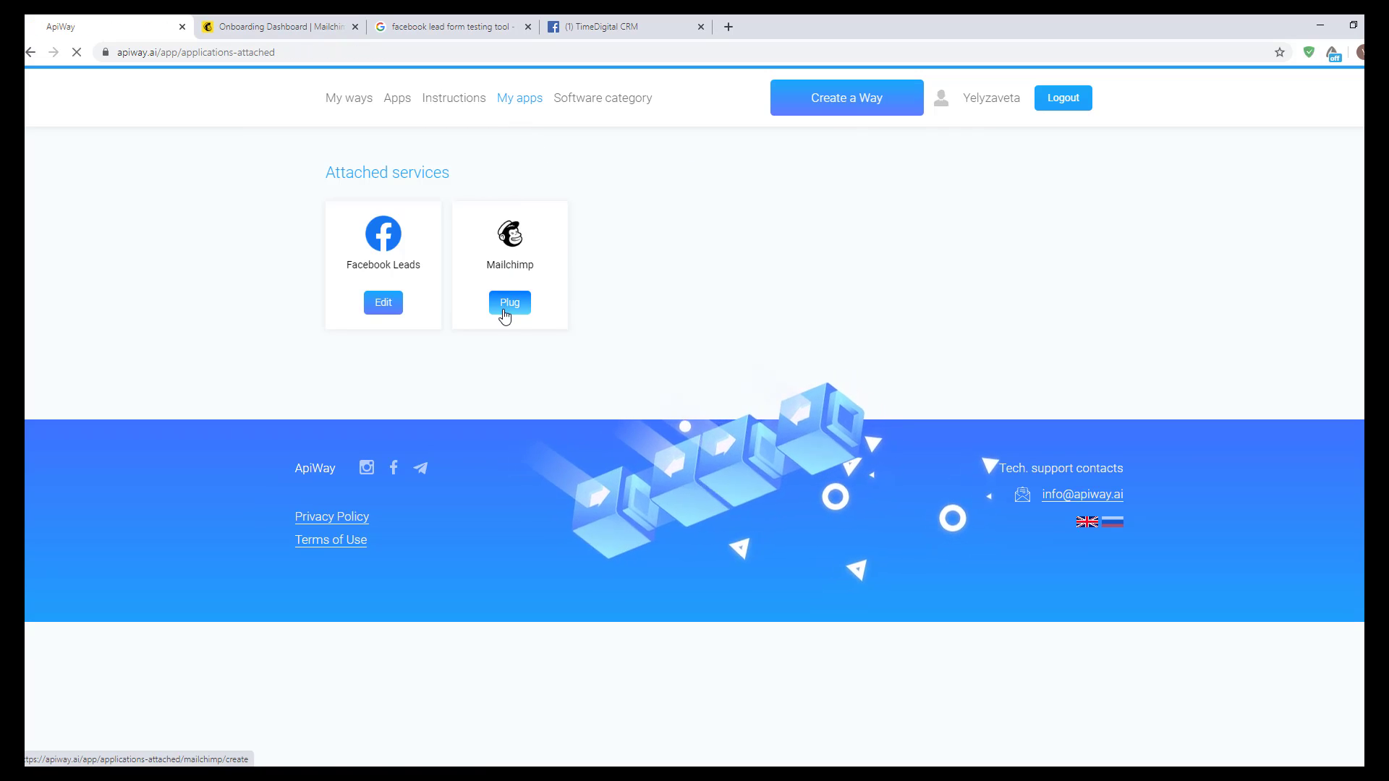
click(604, 261)
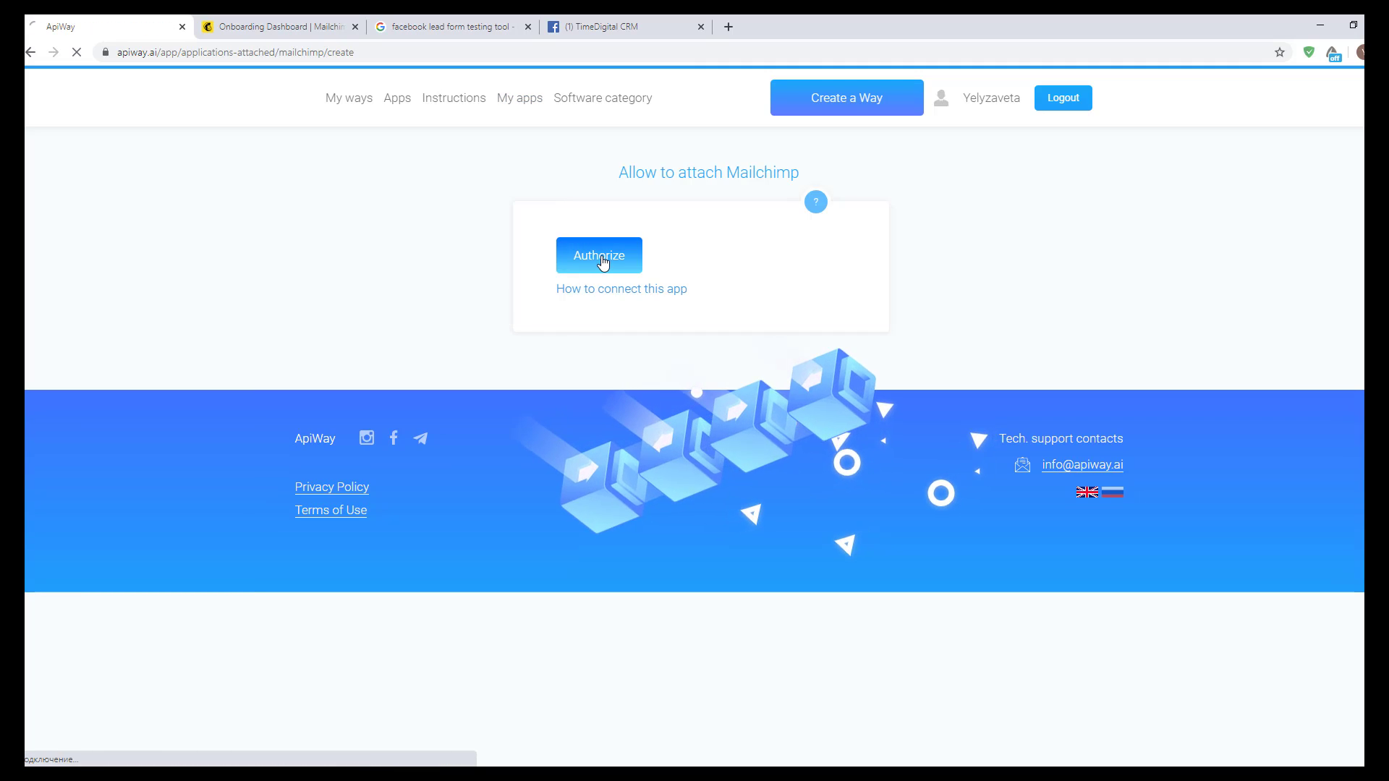
click(638, 248)
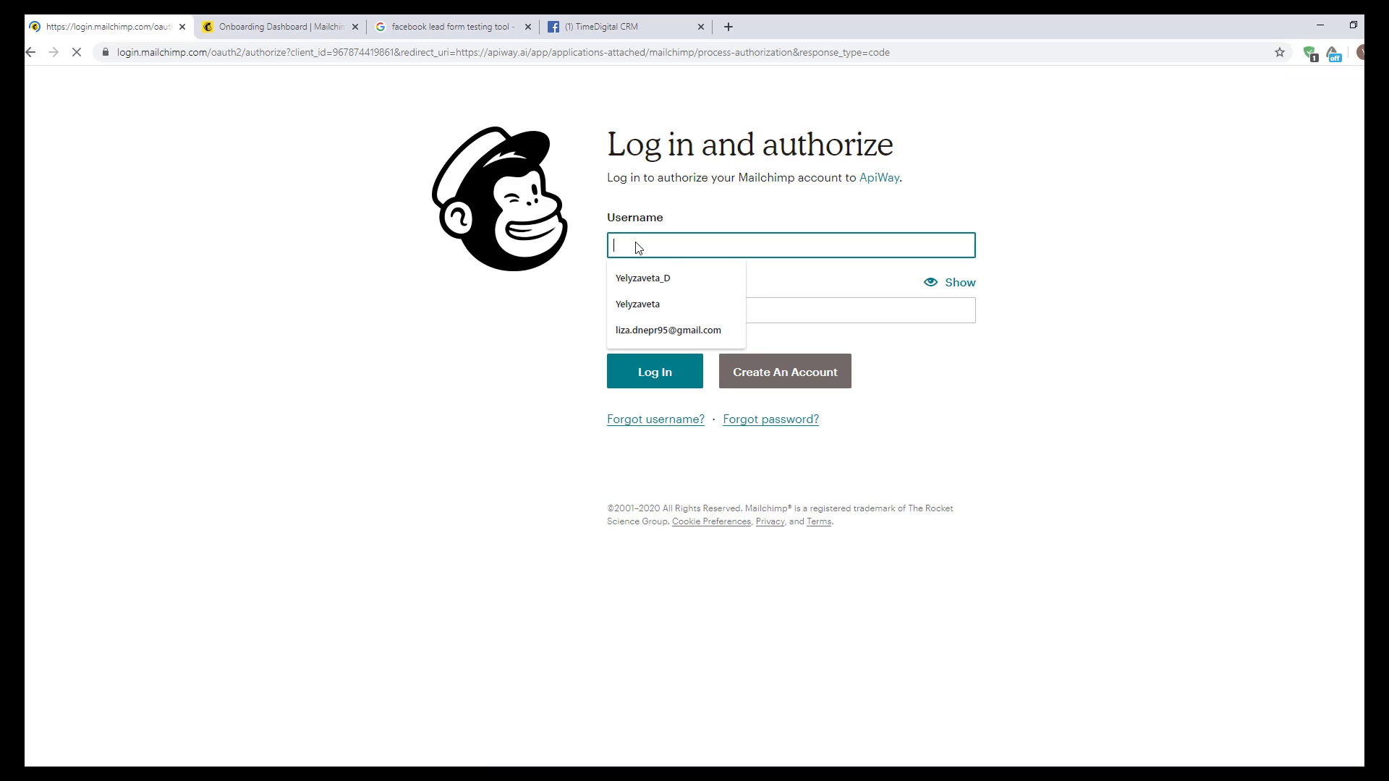
click(636, 277)
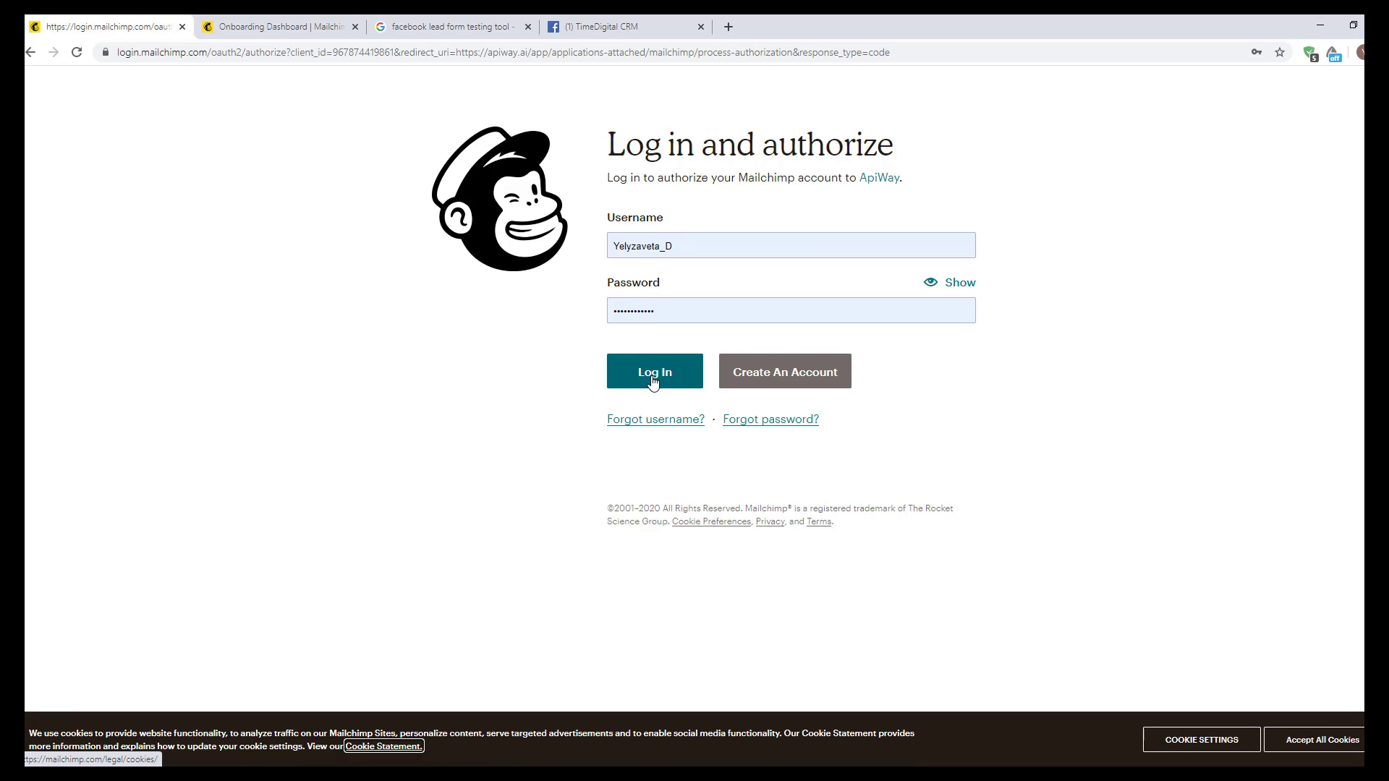
click(653, 373)
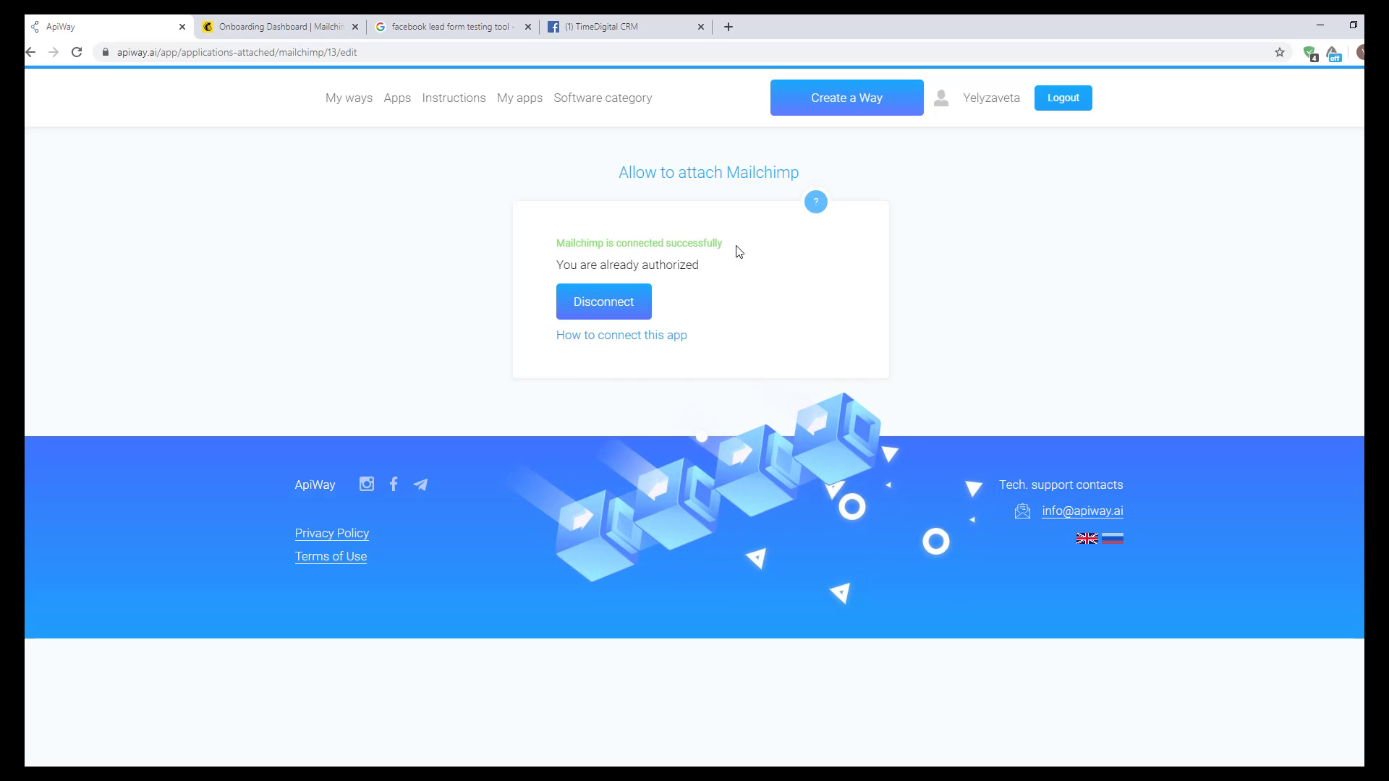
Preview the 'Facebook lead + Mailchimp test 1' form on the TimeDigital CRM page, then close it
click(615, 27)
click(483, 488)
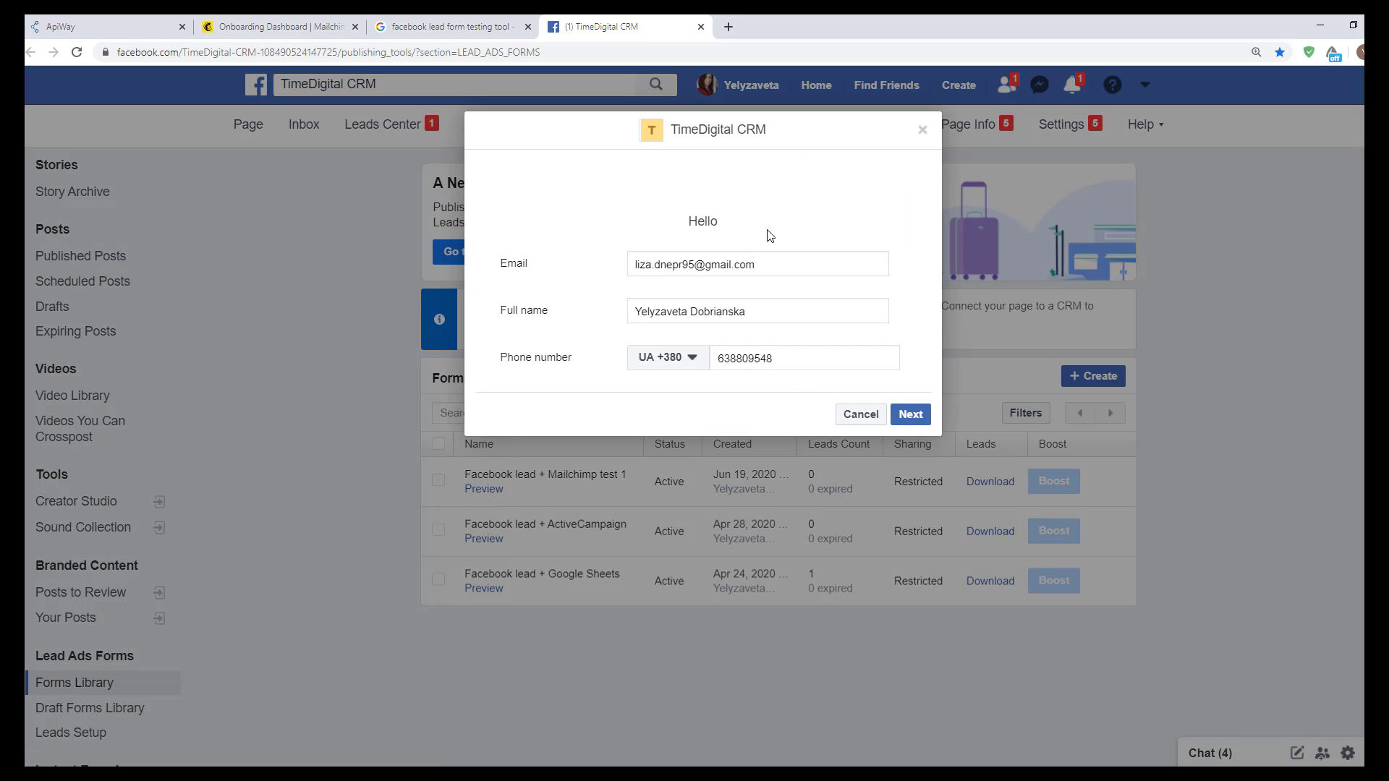
click(923, 132)
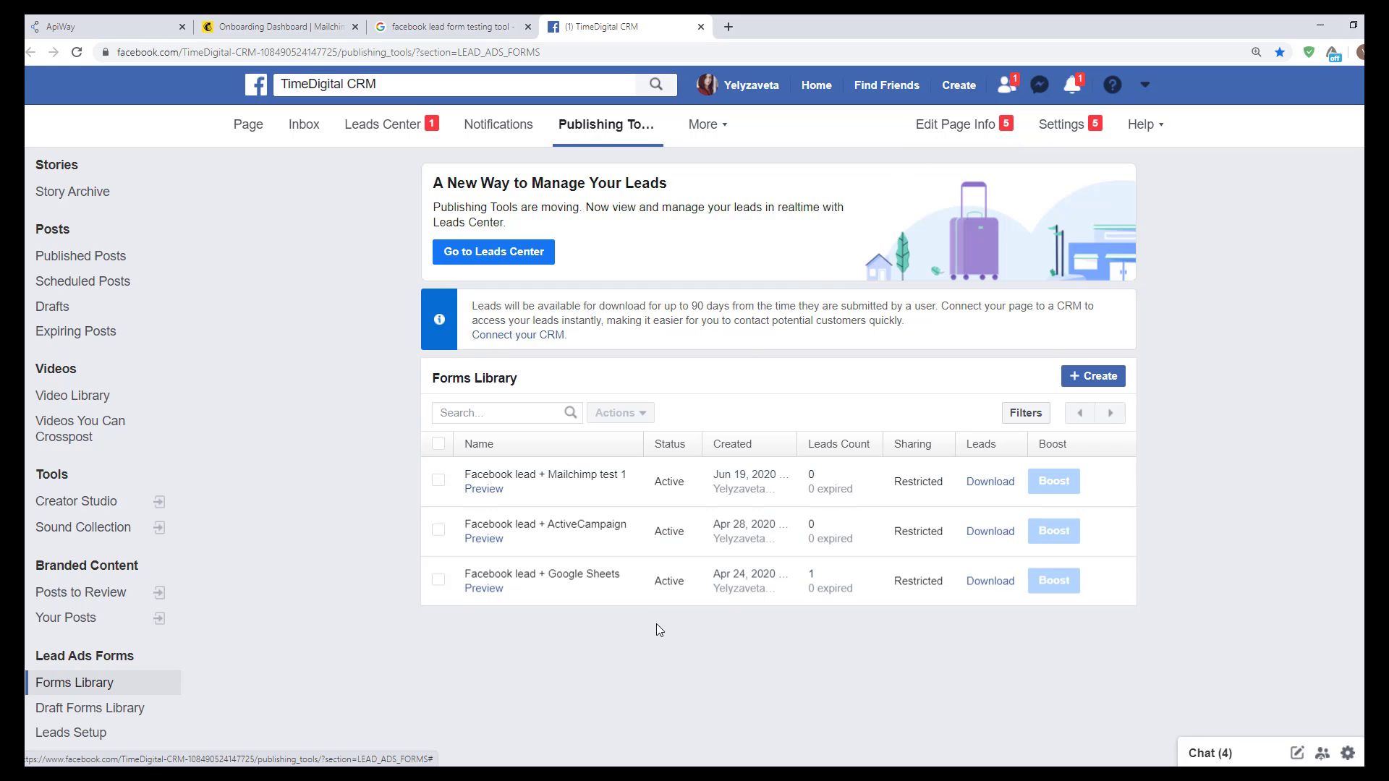
Create a new way named 'Facebook and Mailchimp'
click(131, 28)
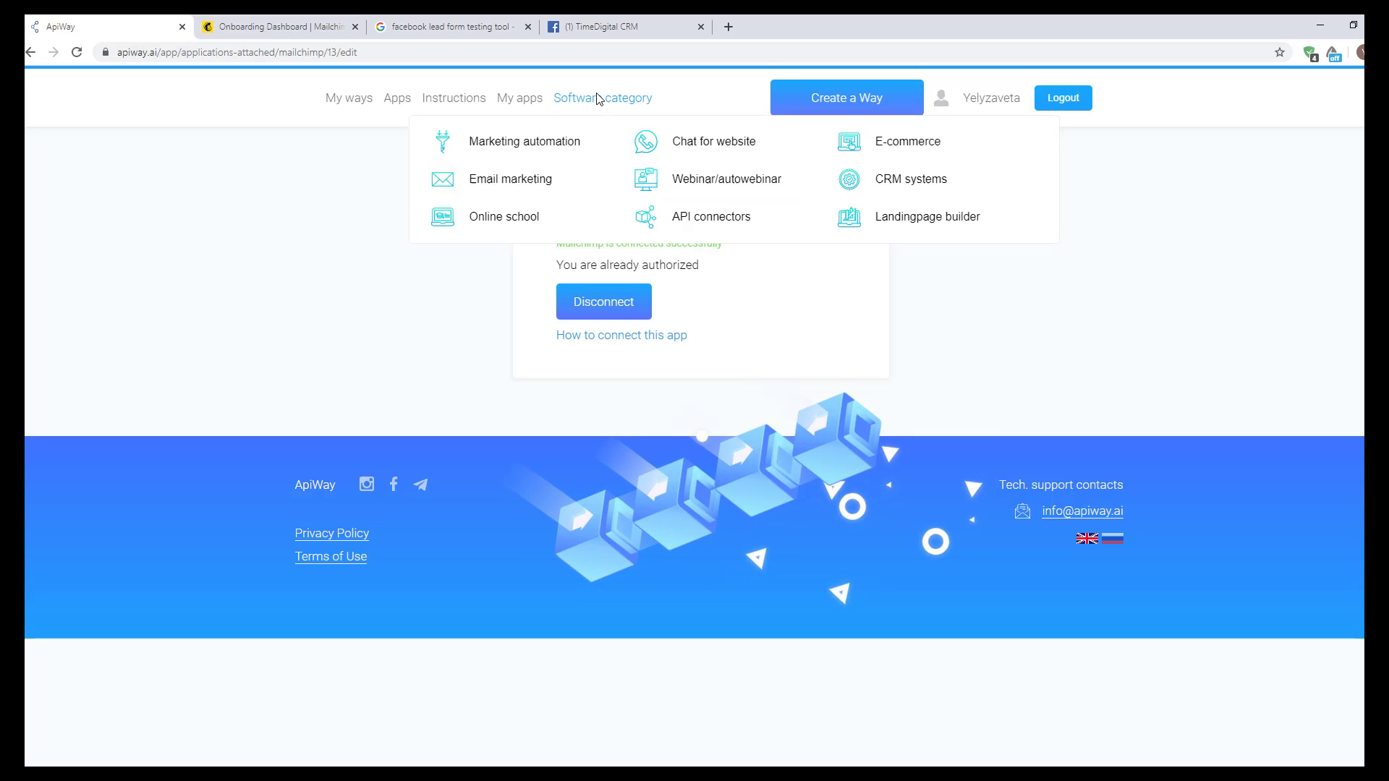
click(866, 110)
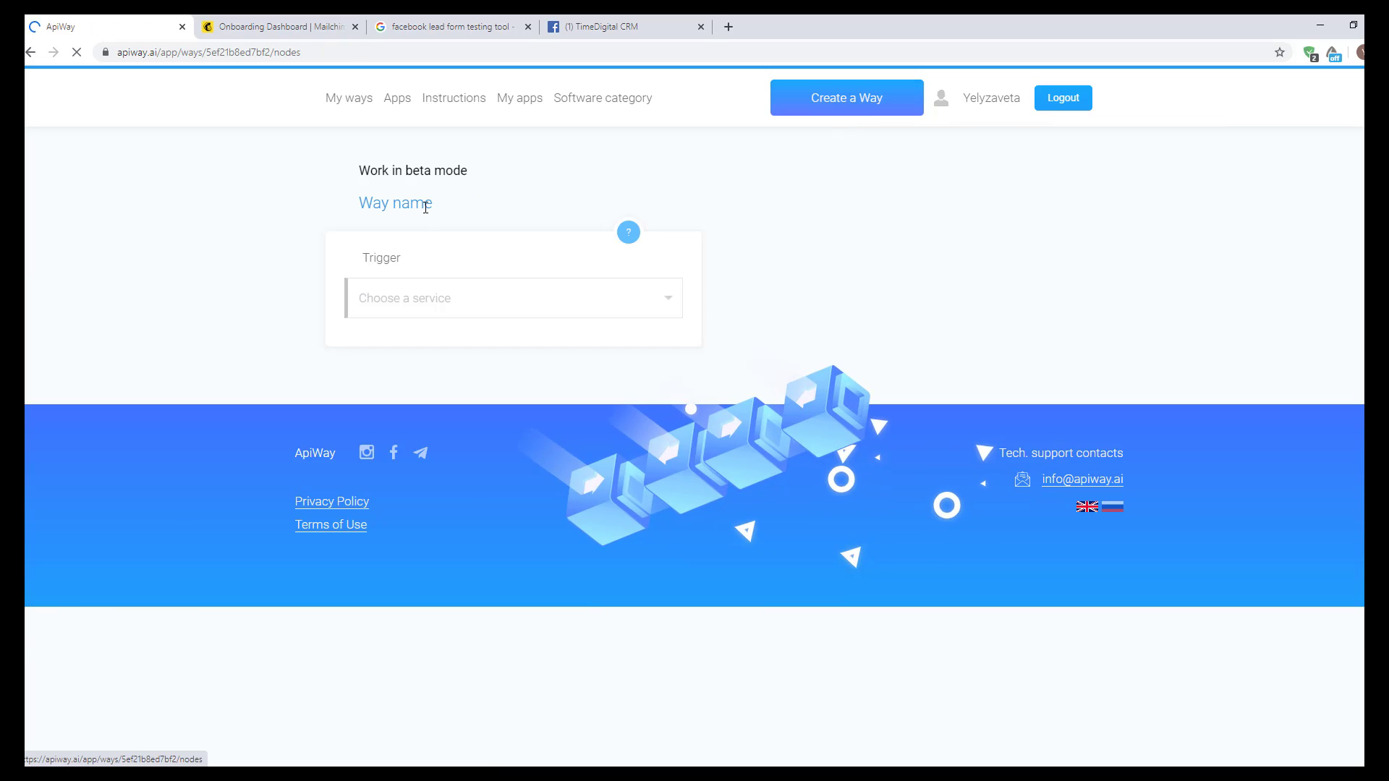
drag(426, 207, 294, 192)
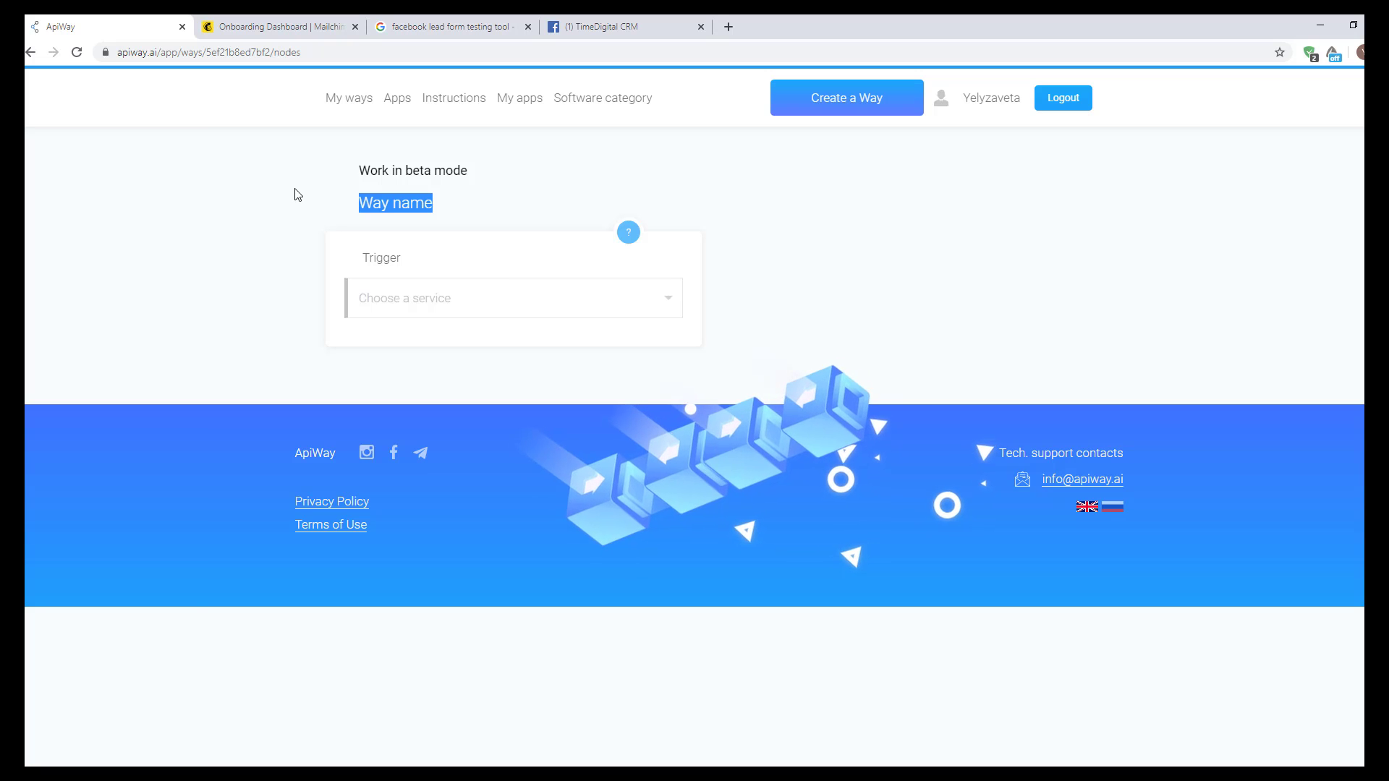
text(Facebo)
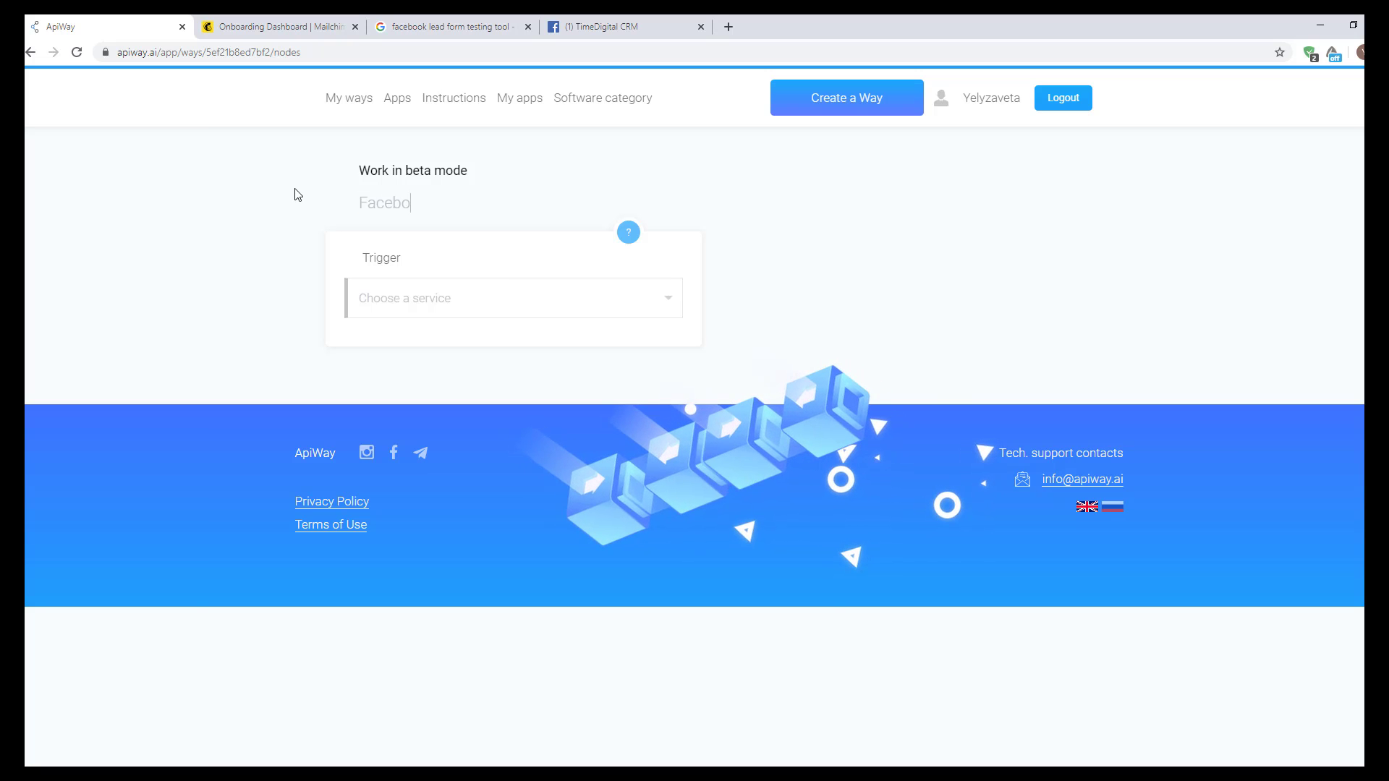
text(ok and Mailchimp)
Set the trigger to Facebook Leads New lead, page TimeDigital CRM, form 'Facebook lead + Mailchimp test 1'
click(397, 297)
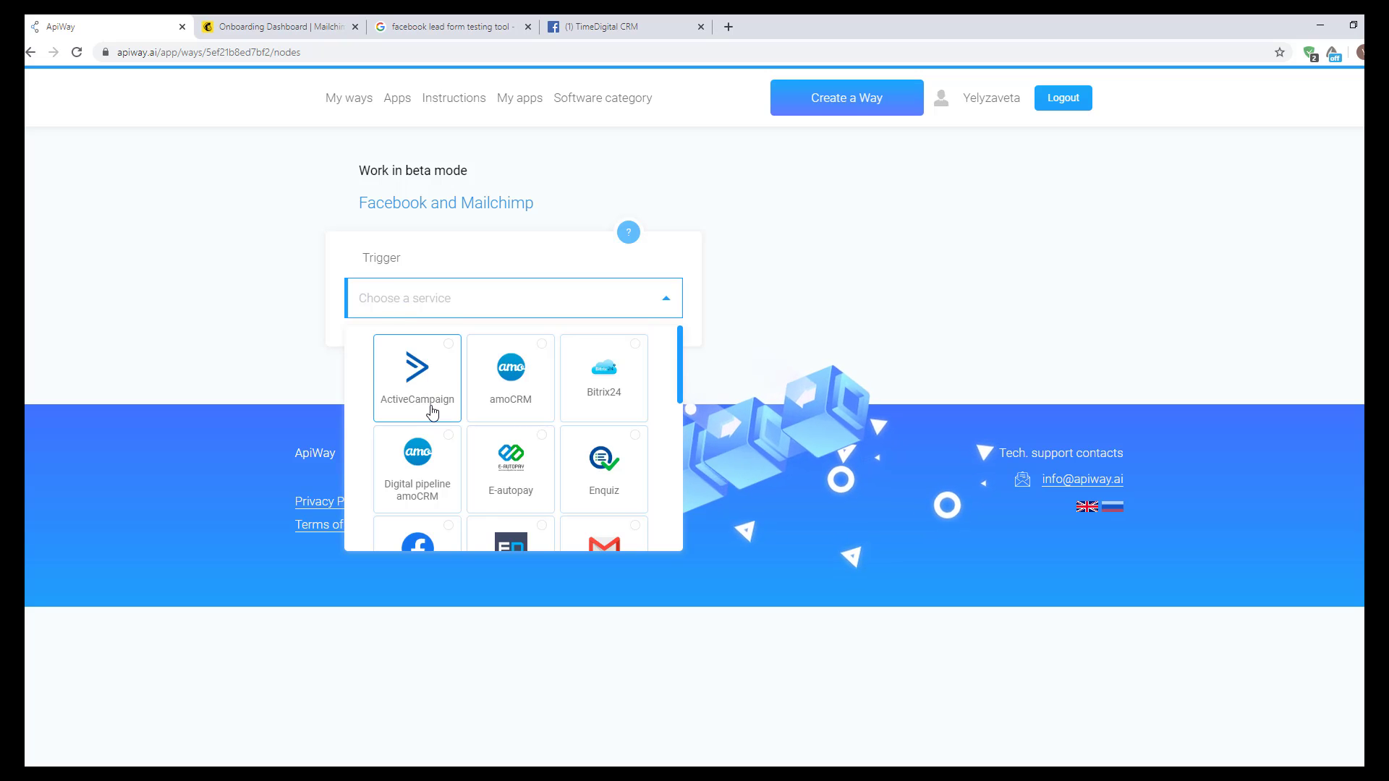
scroll(432, 411, down, 2)
click(425, 471)
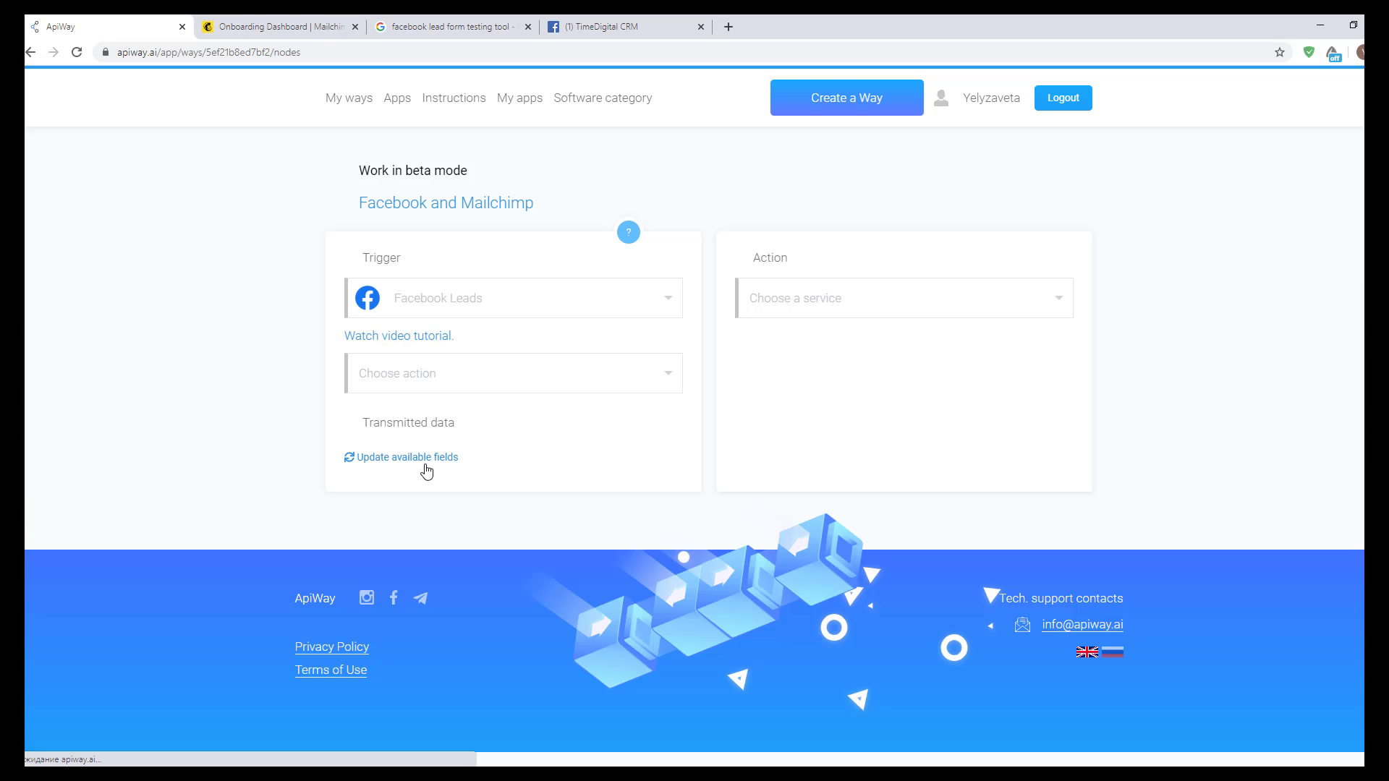
click(420, 387)
click(410, 412)
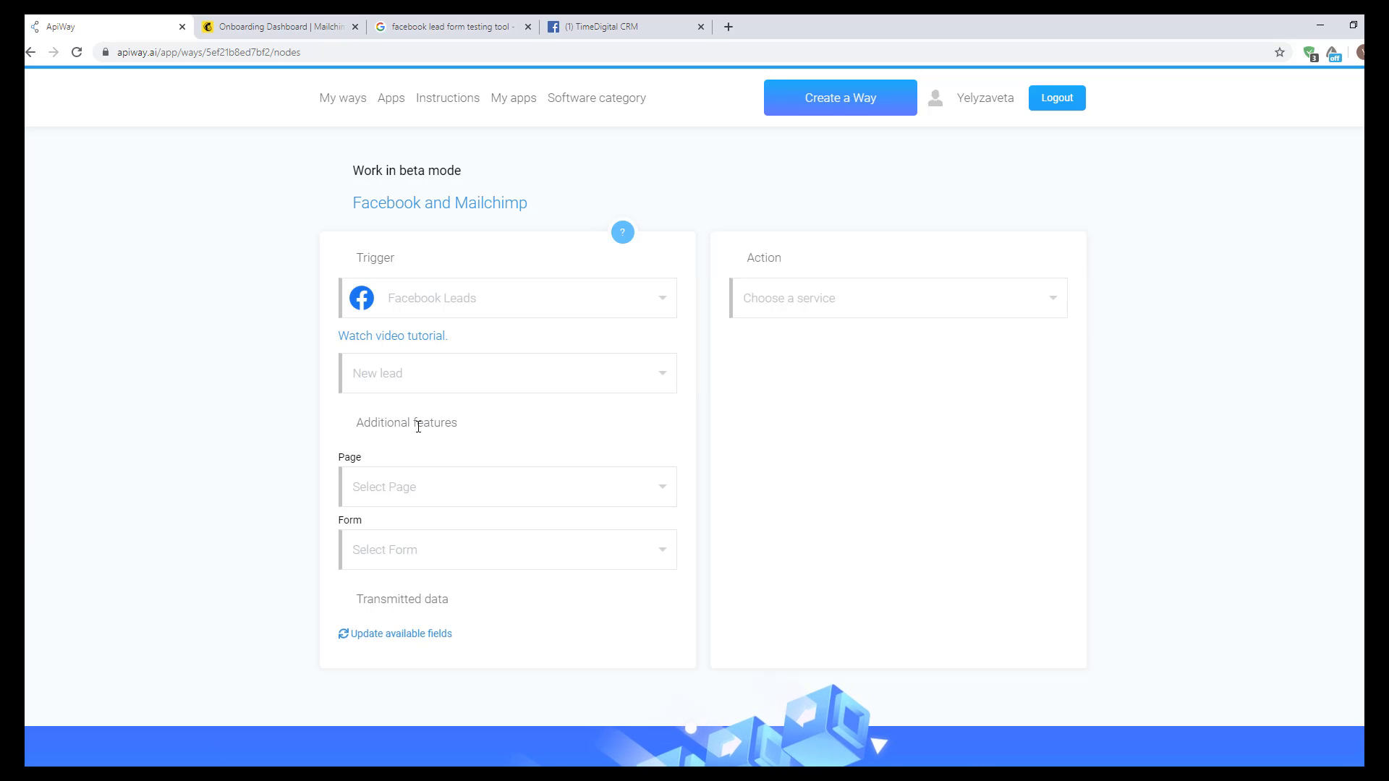
click(449, 492)
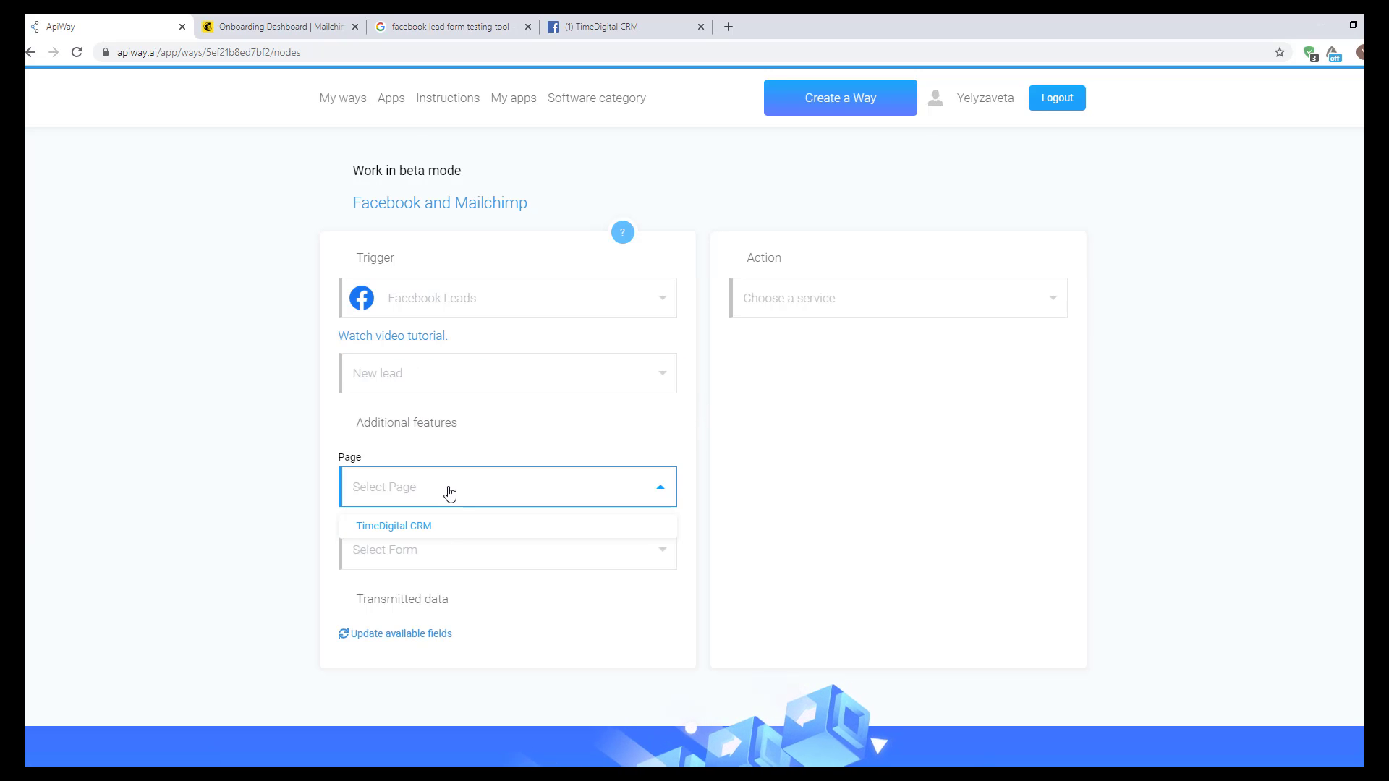
click(452, 526)
click(470, 564)
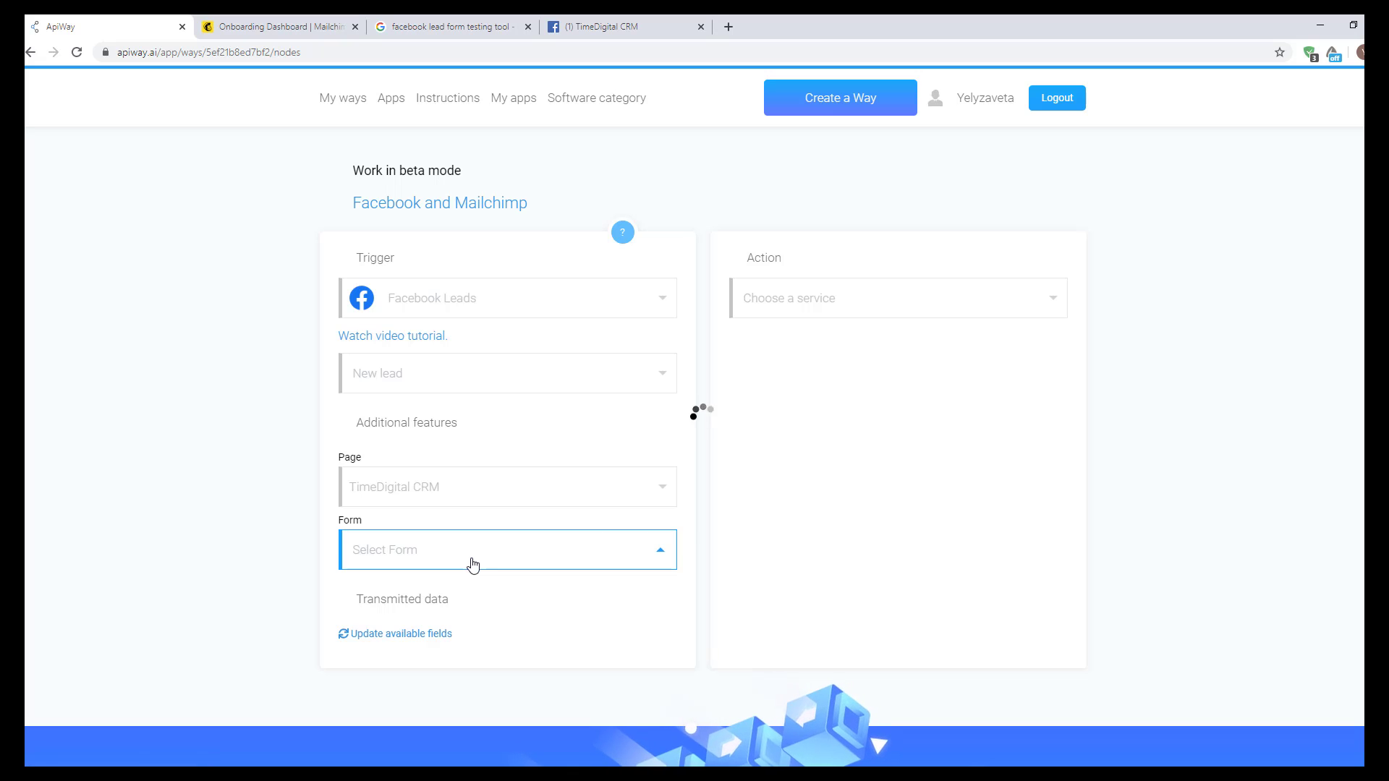
click(444, 595)
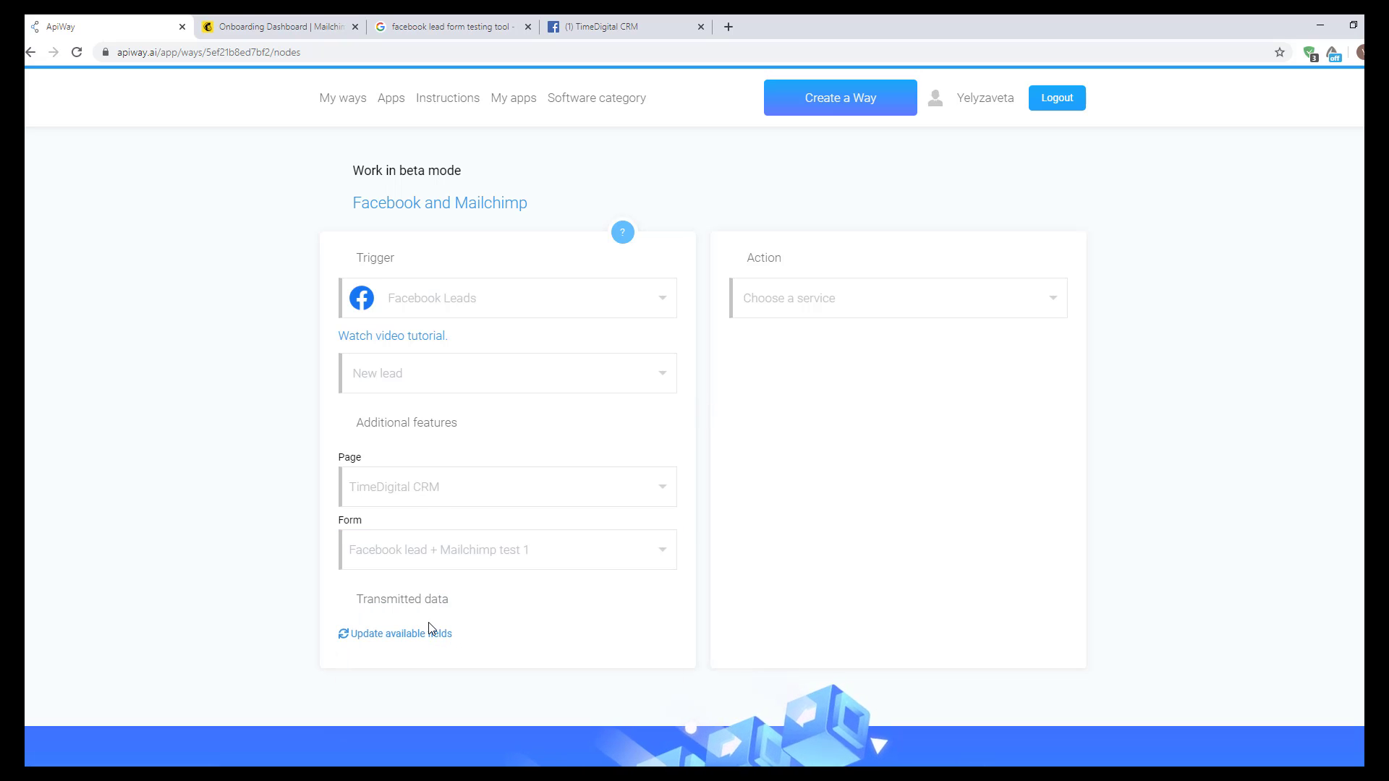
Create a test lead for the 'Facebook lead + Mailchimp test 1' form in the Lead Ads Testing Tool
click(394, 25)
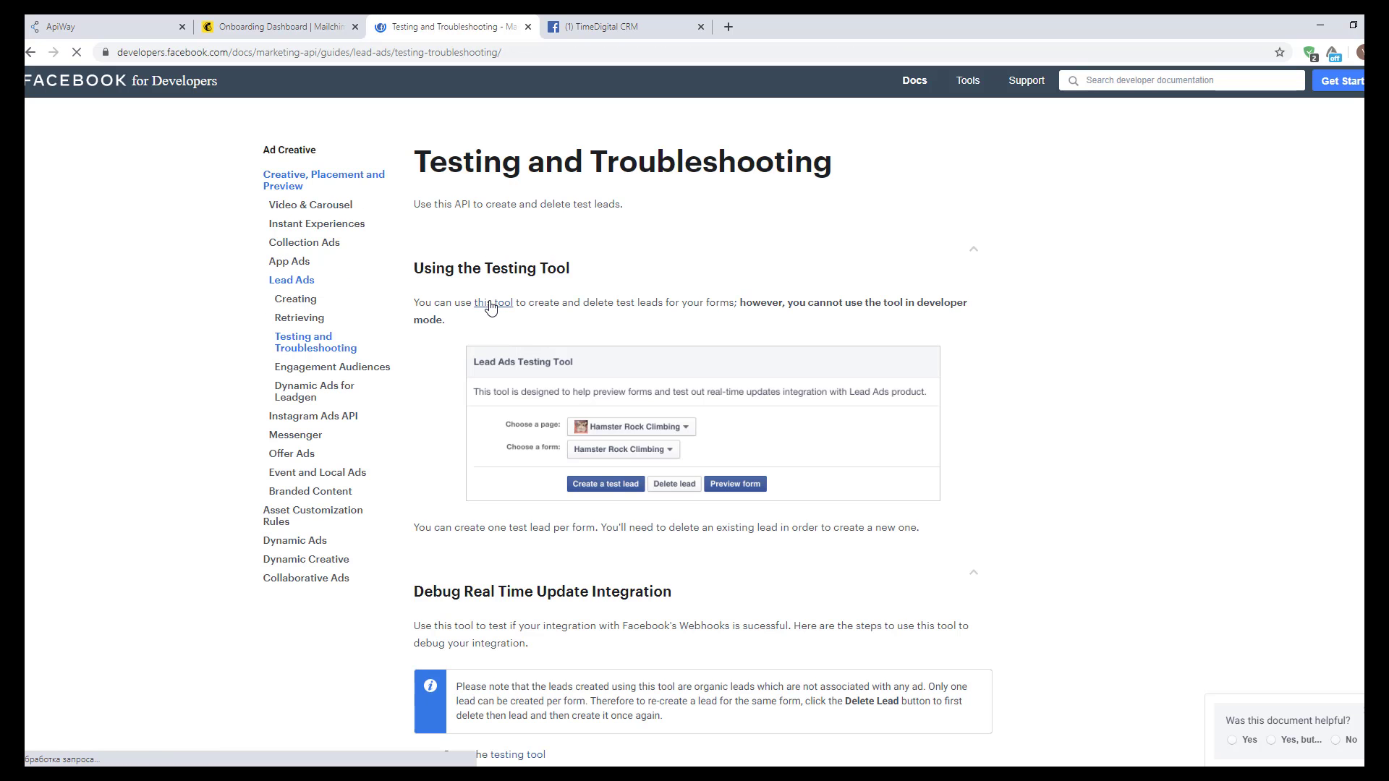
click(490, 306)
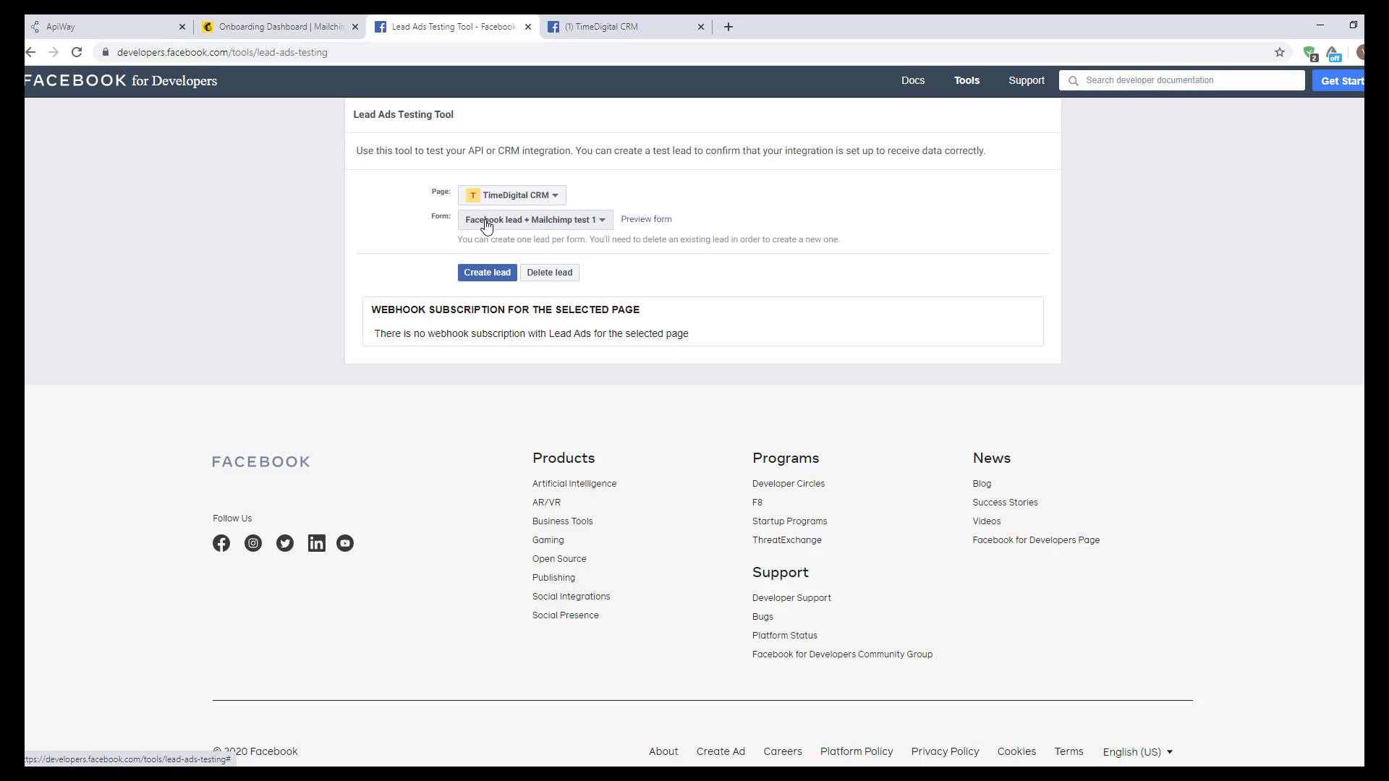
click(498, 274)
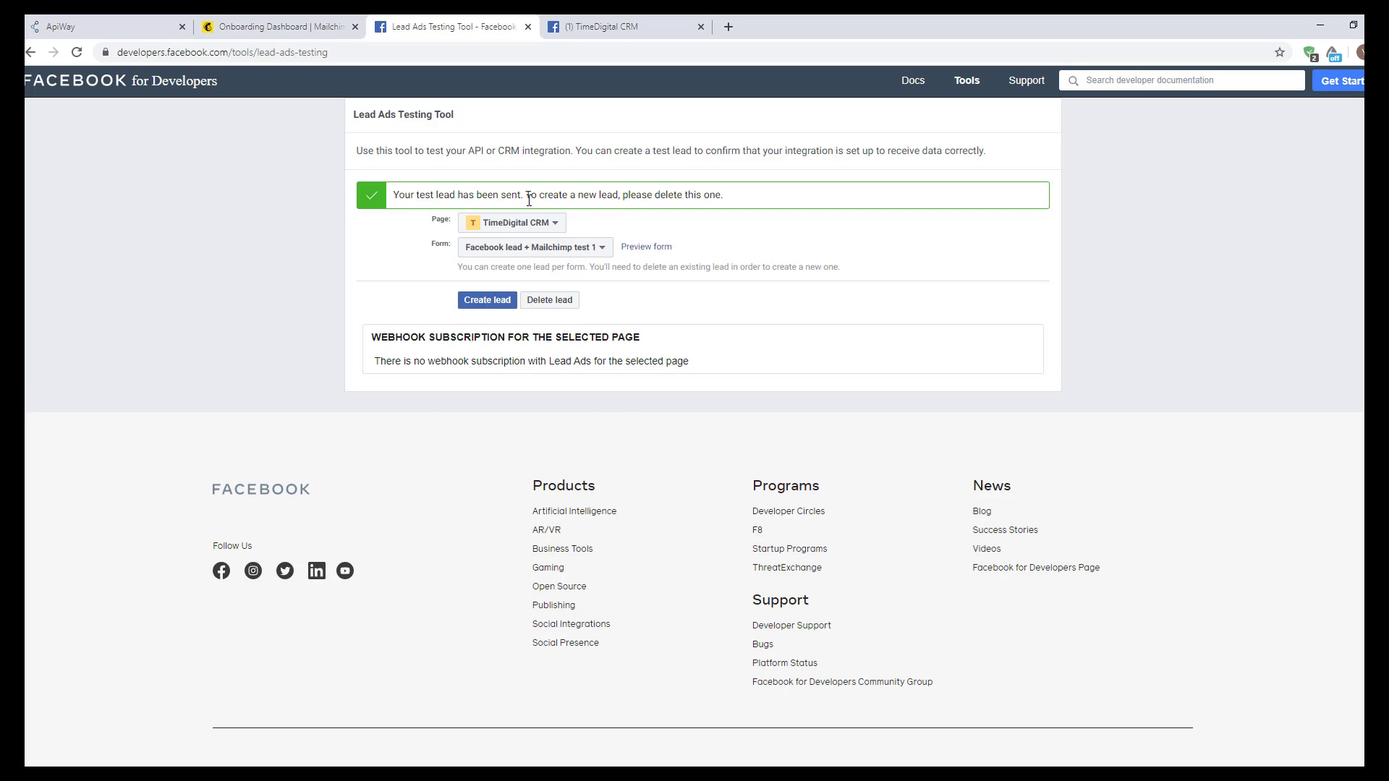
Load the form's id, email, full_name and phone_number fields as the trigger's transmitted data
click(138, 26)
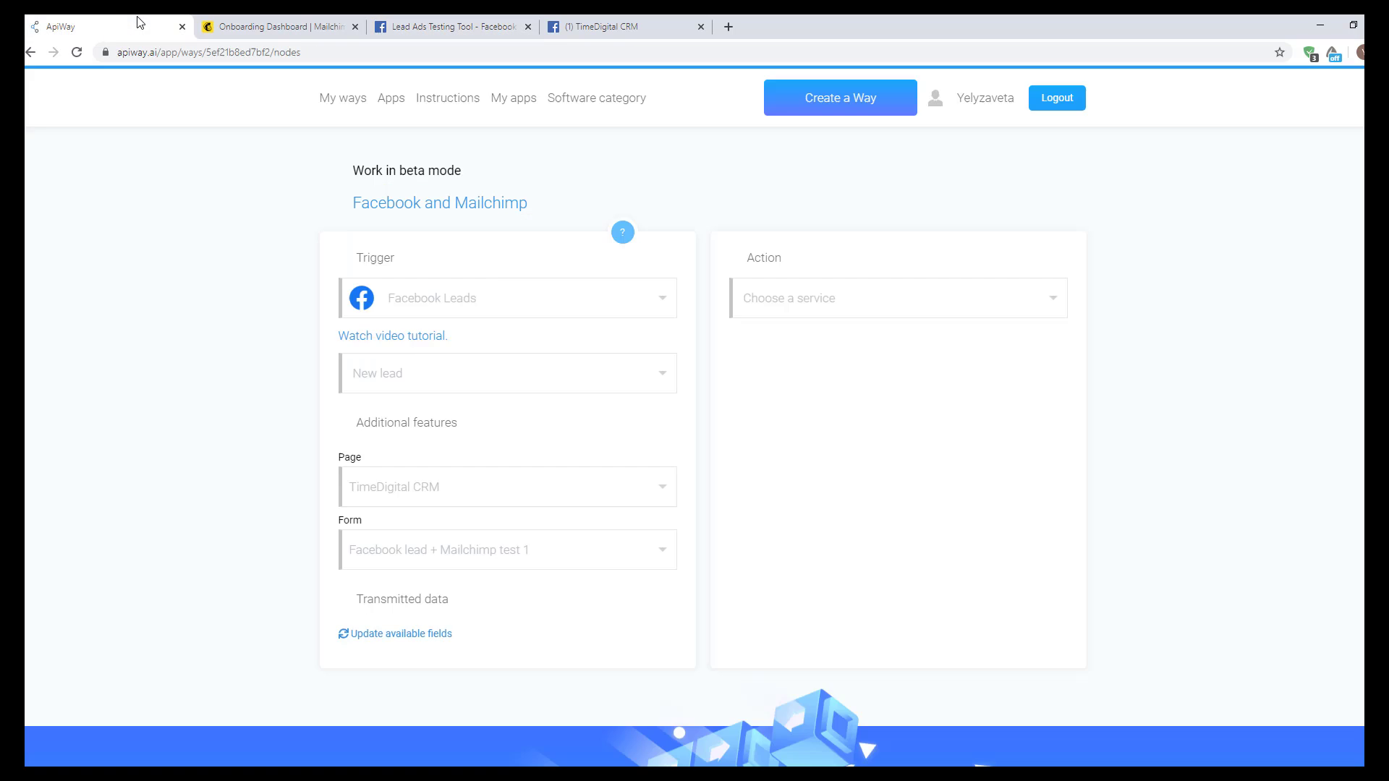
click(410, 634)
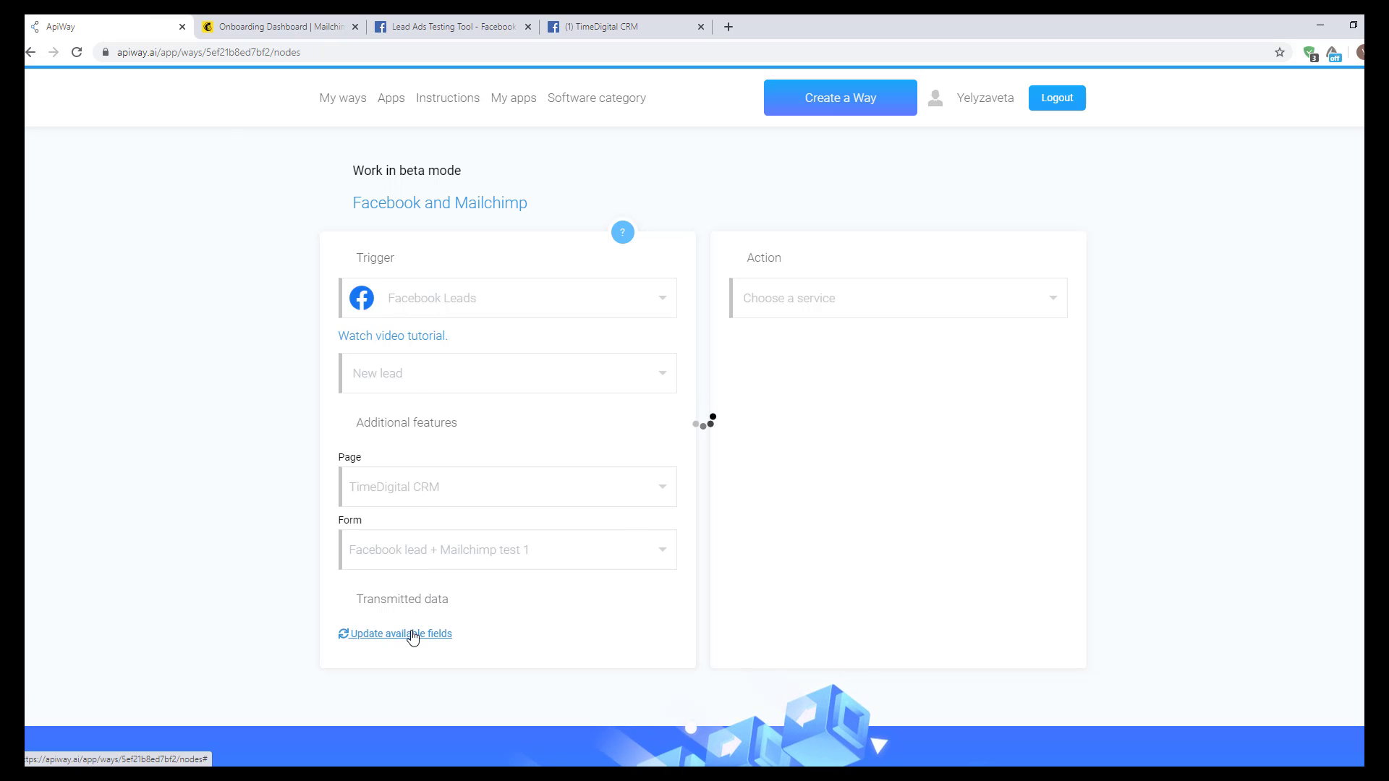
scroll(330, 584, down, 2)
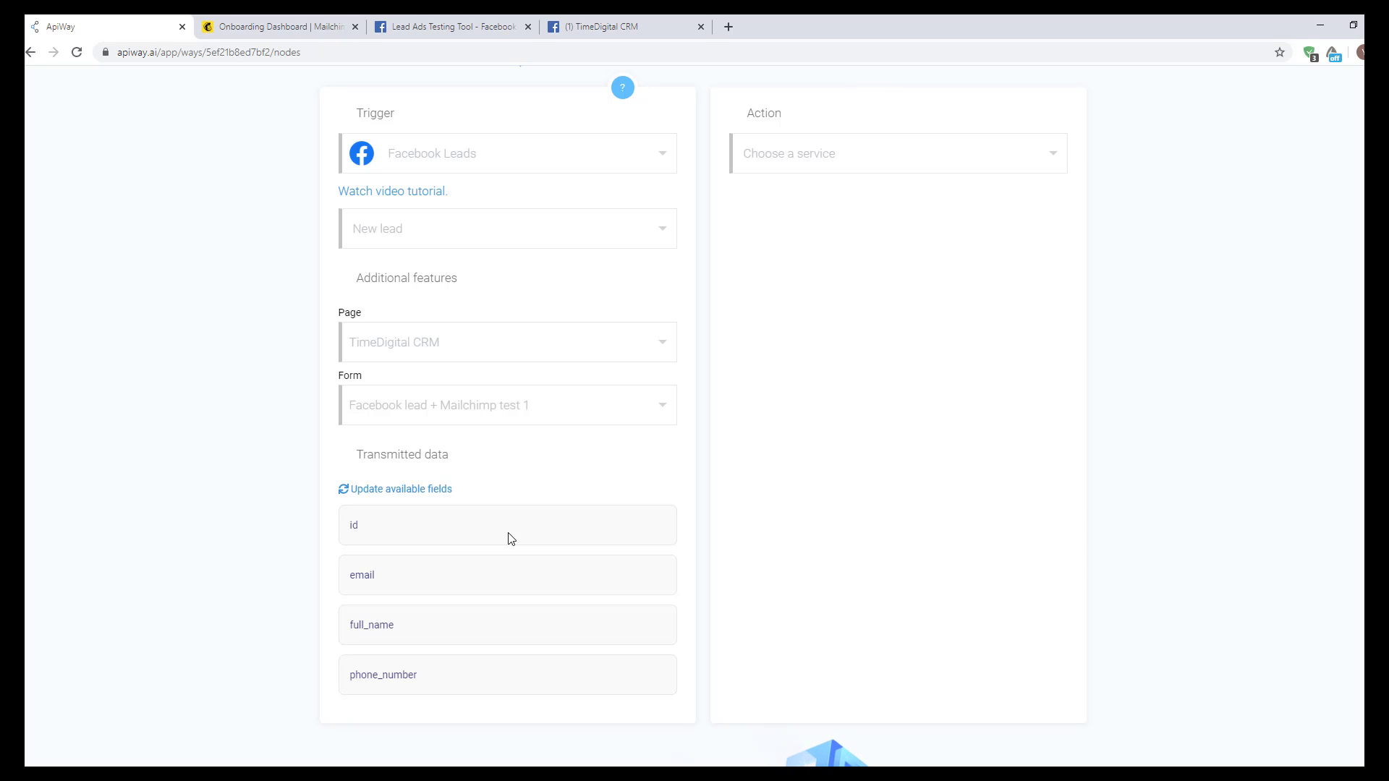
Choose Mailchimp as the action service with the Add/Update Subscriber action
click(776, 152)
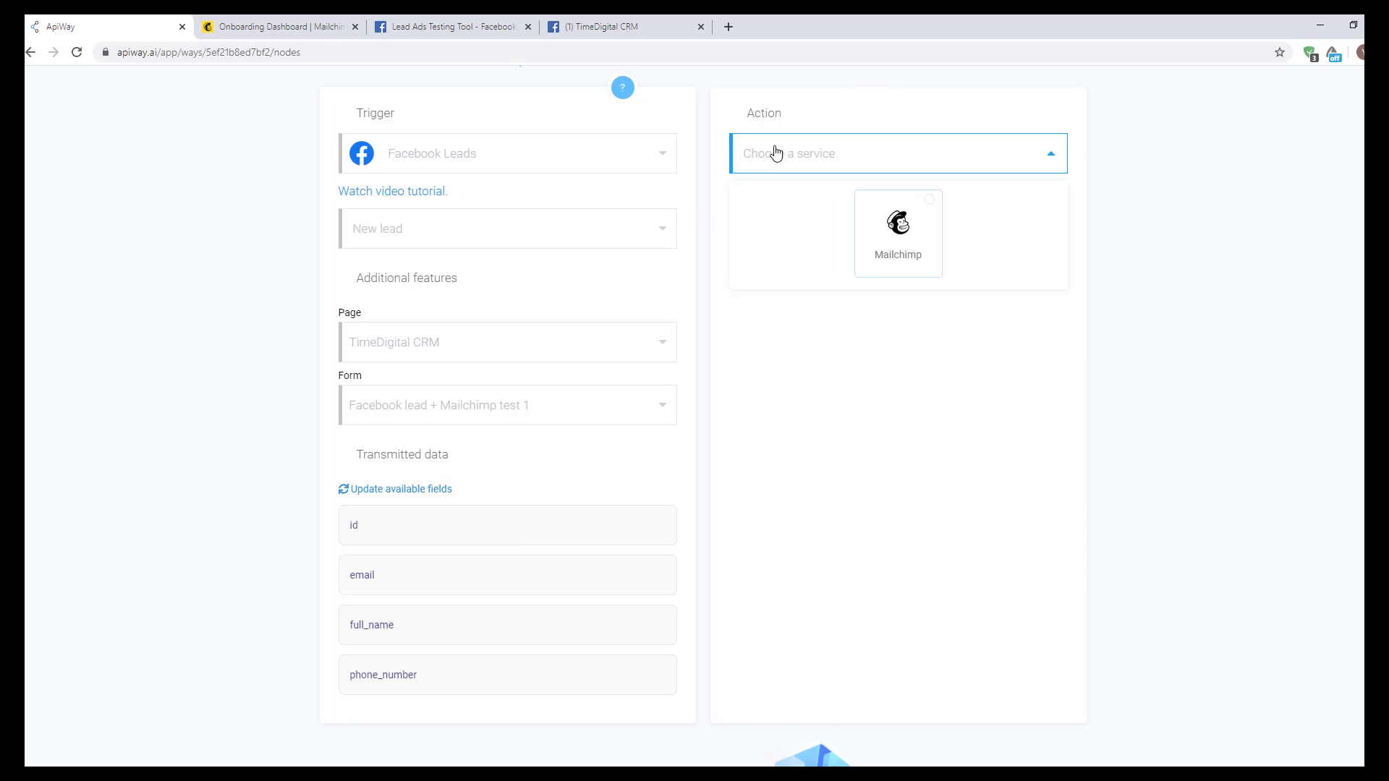
click(894, 241)
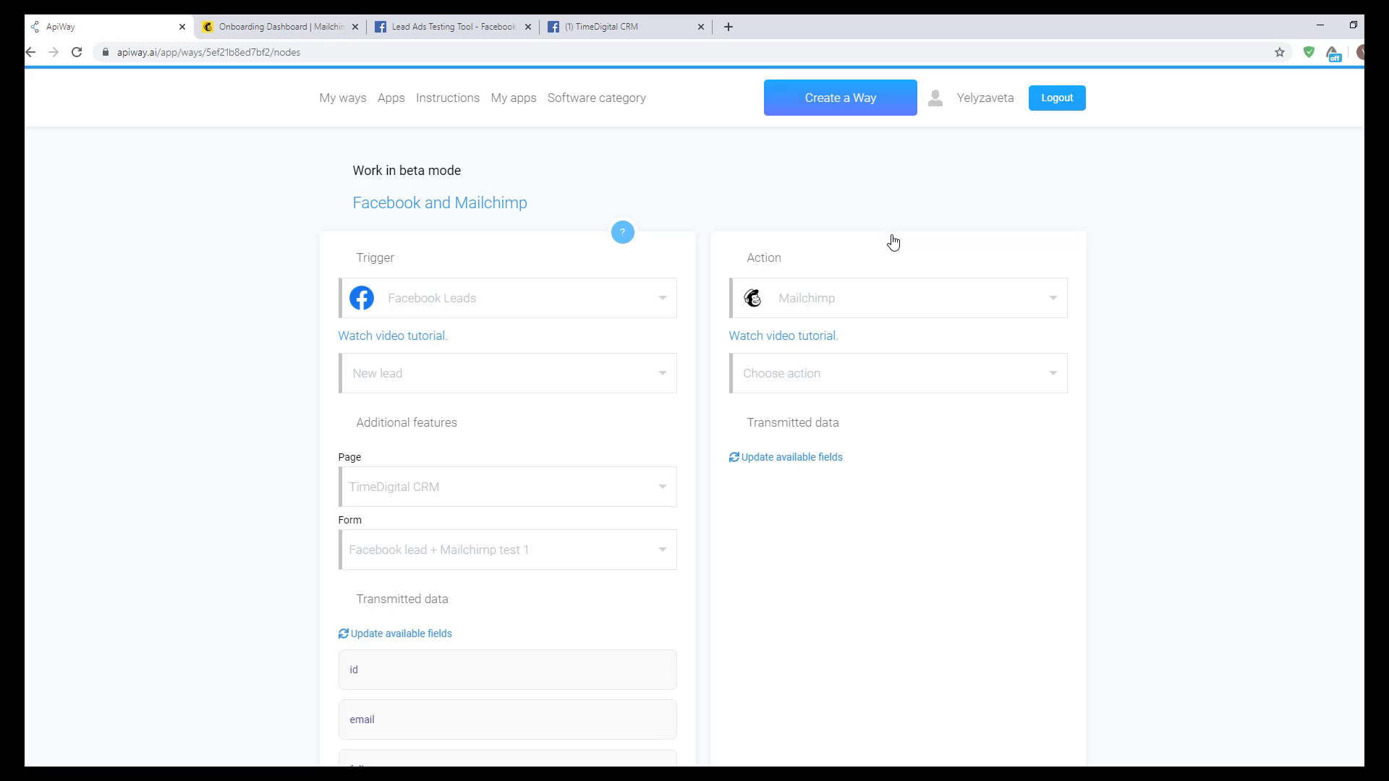
scroll(884, 312, down, 1)
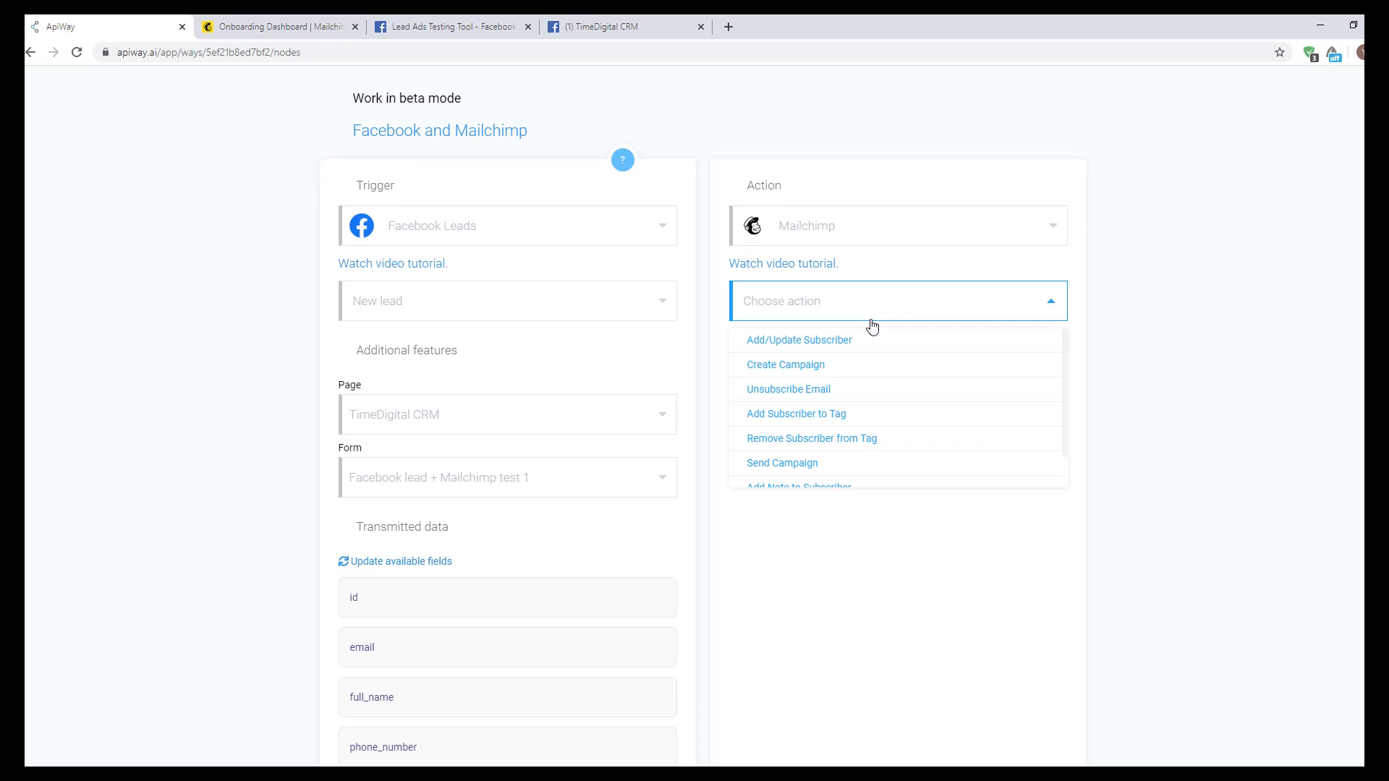
click(845, 341)
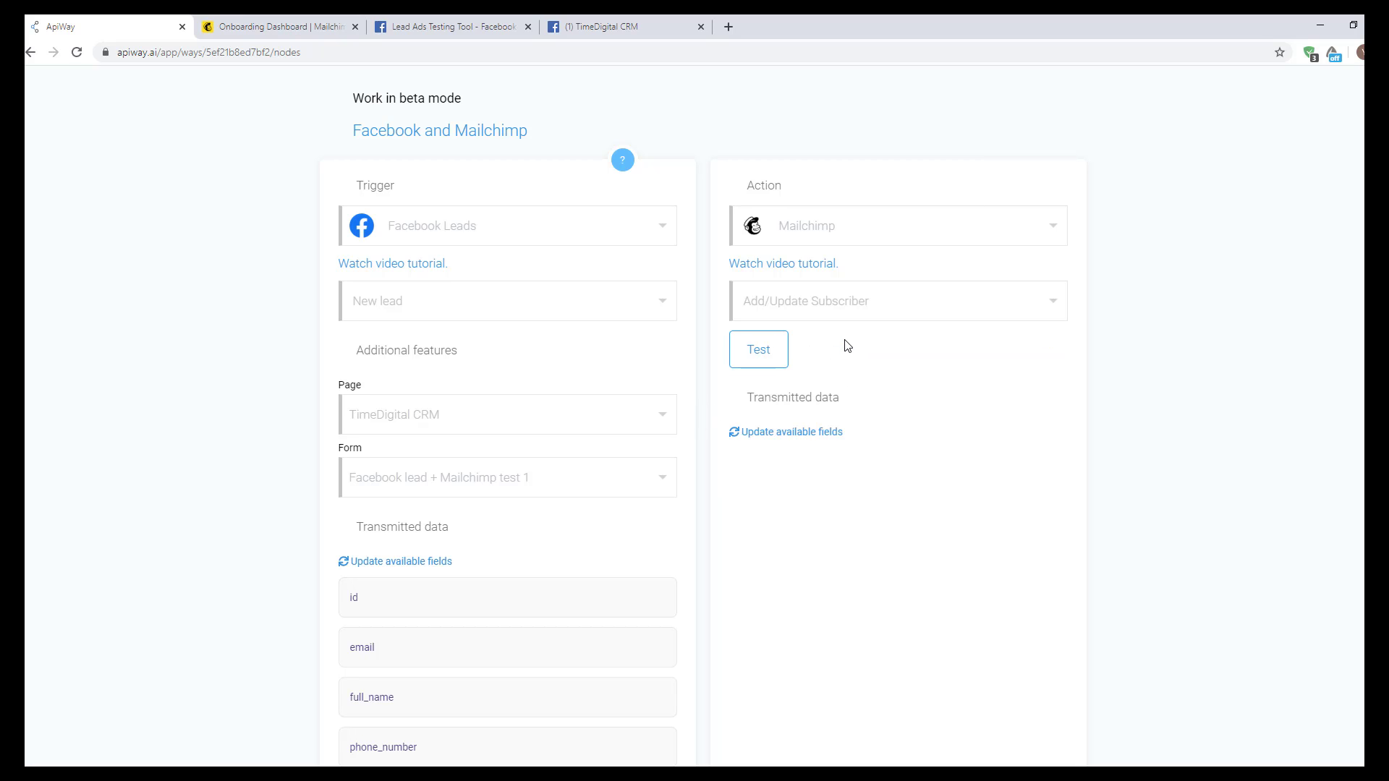
scroll(847, 345, down, 1)
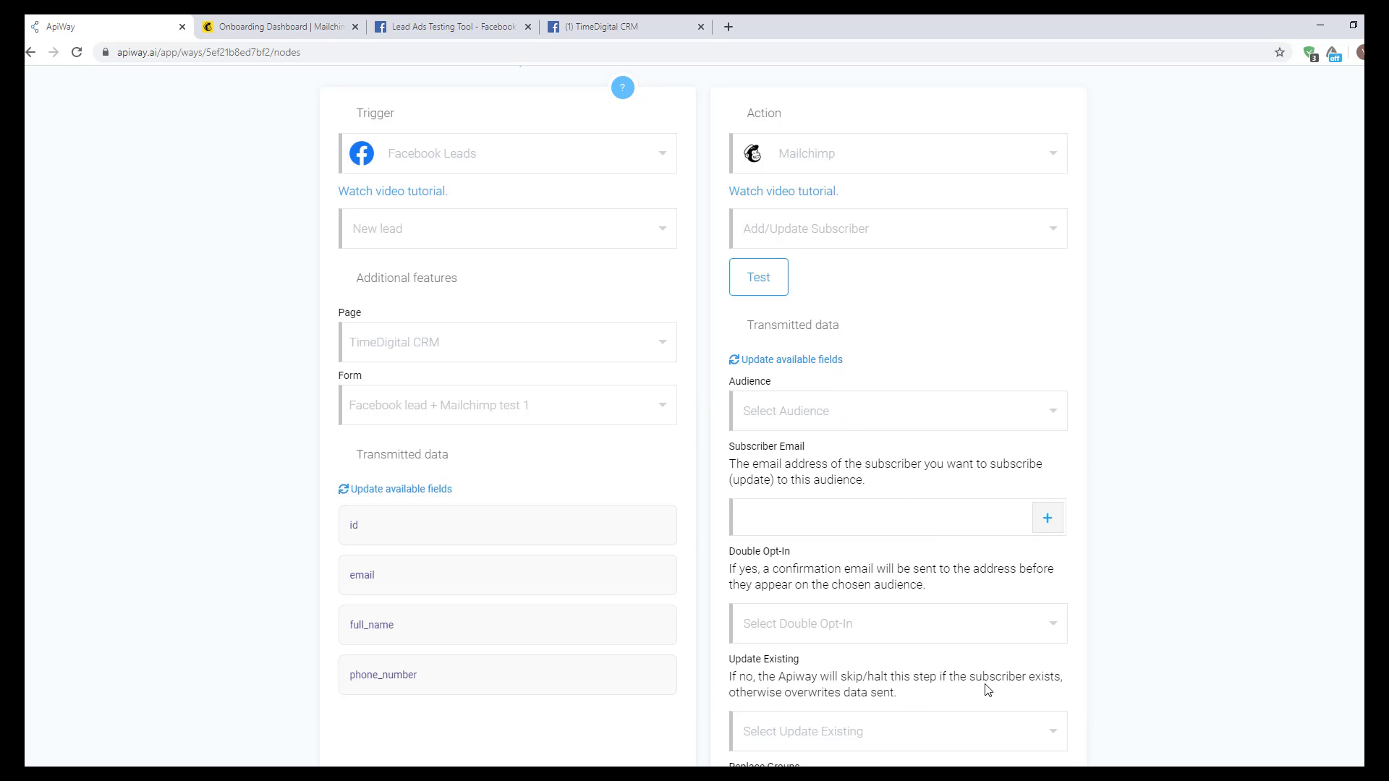
Choose the TimeDigital CRM audience and map the lead's email field to Subscriber Email
click(1041, 423)
click(871, 451)
scroll(869, 452, down, 1)
click(1047, 446)
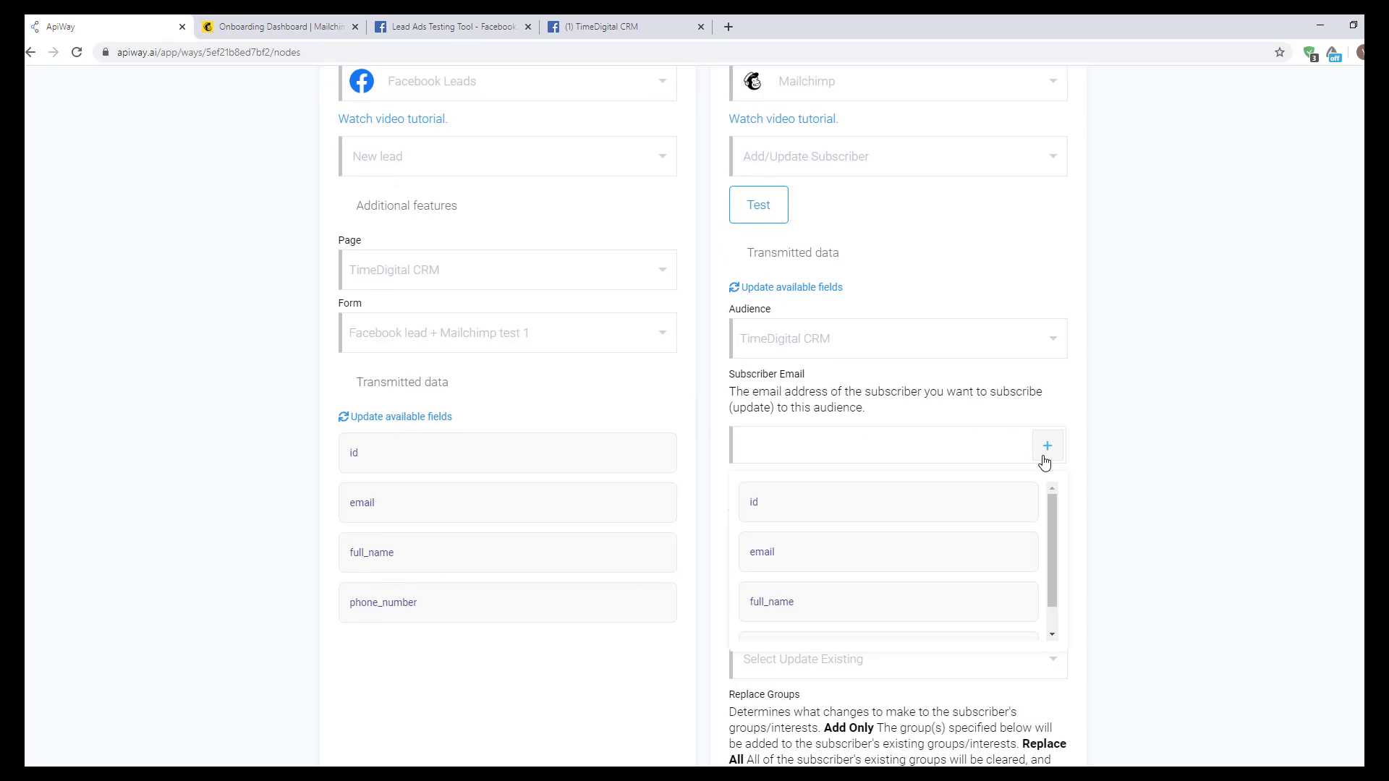
click(823, 552)
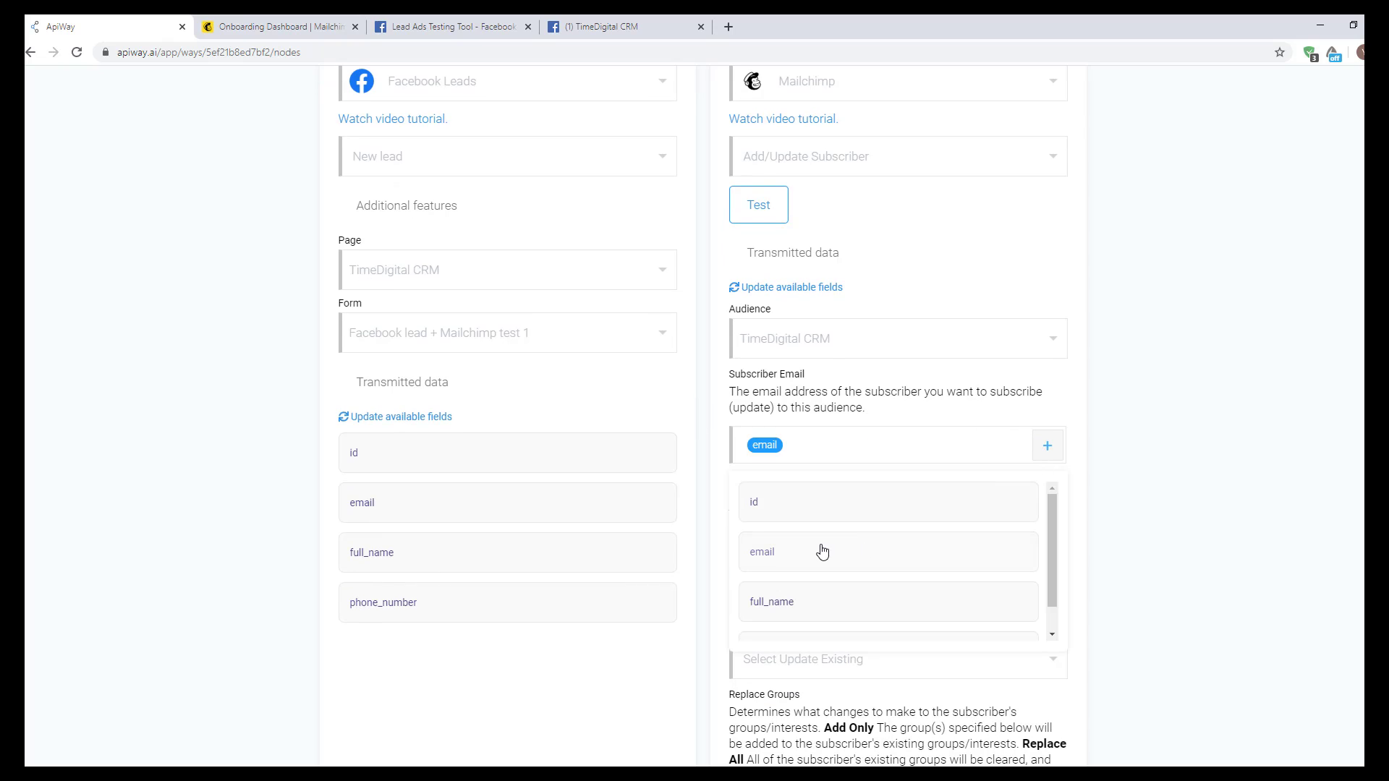
click(1234, 532)
scroll(1132, 522, down, 1)
scroll(1131, 522, down, 3)
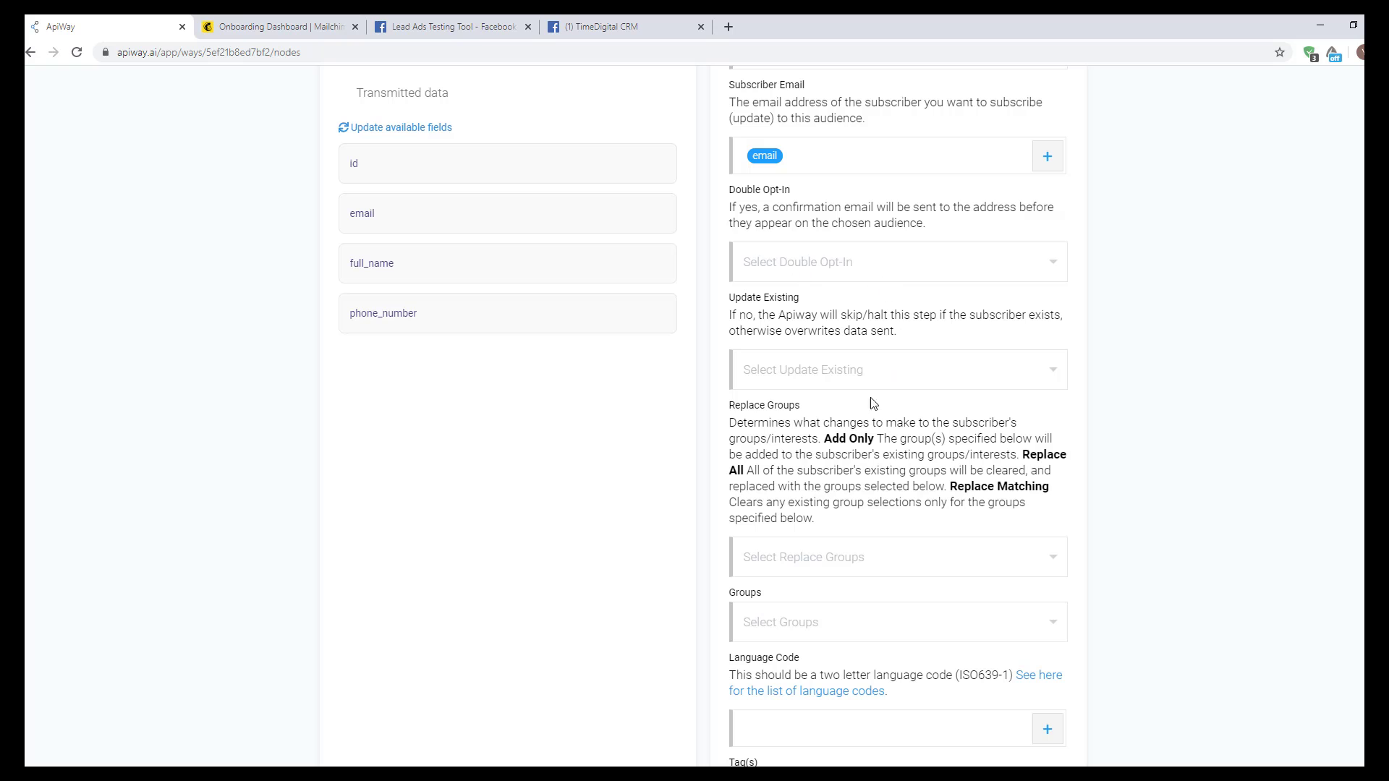
scroll(1113, 684, down, 2)
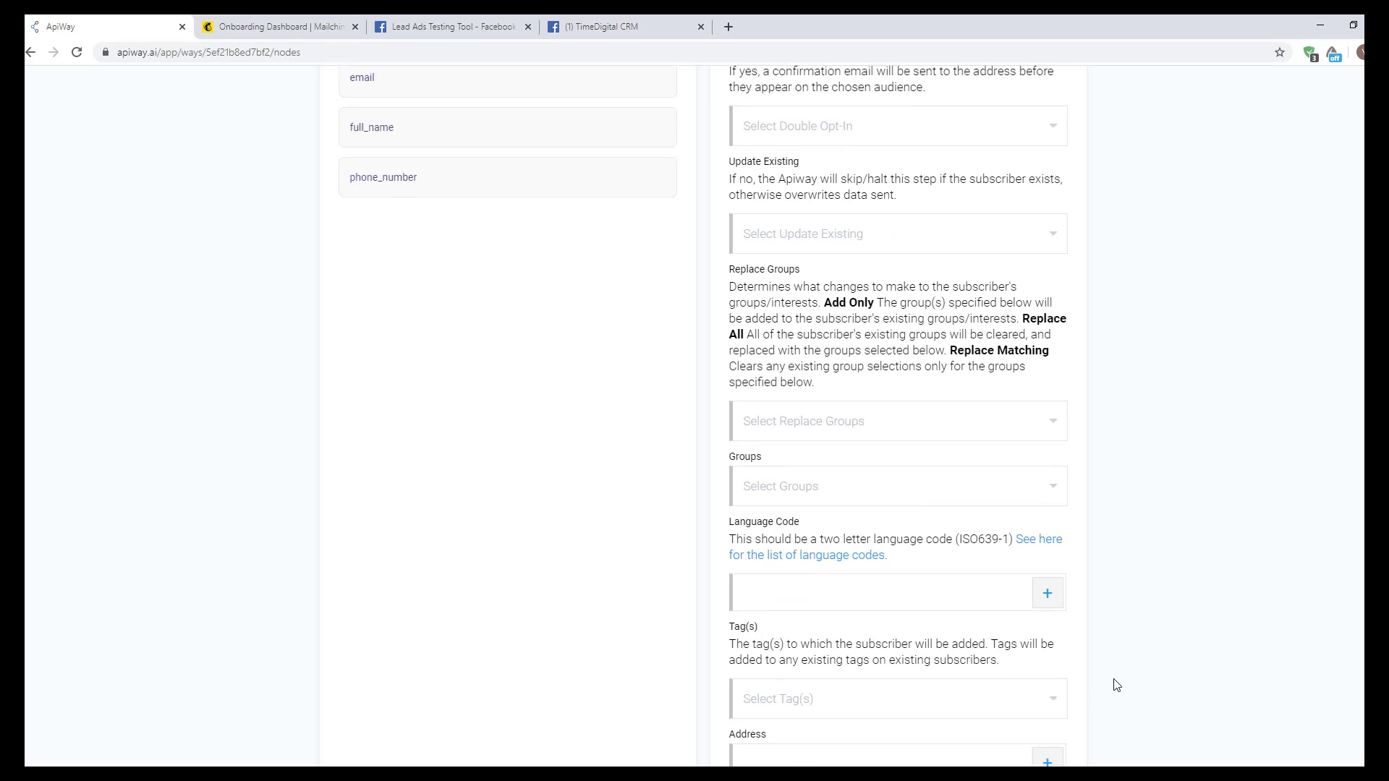
scroll(1116, 684, down, 5)
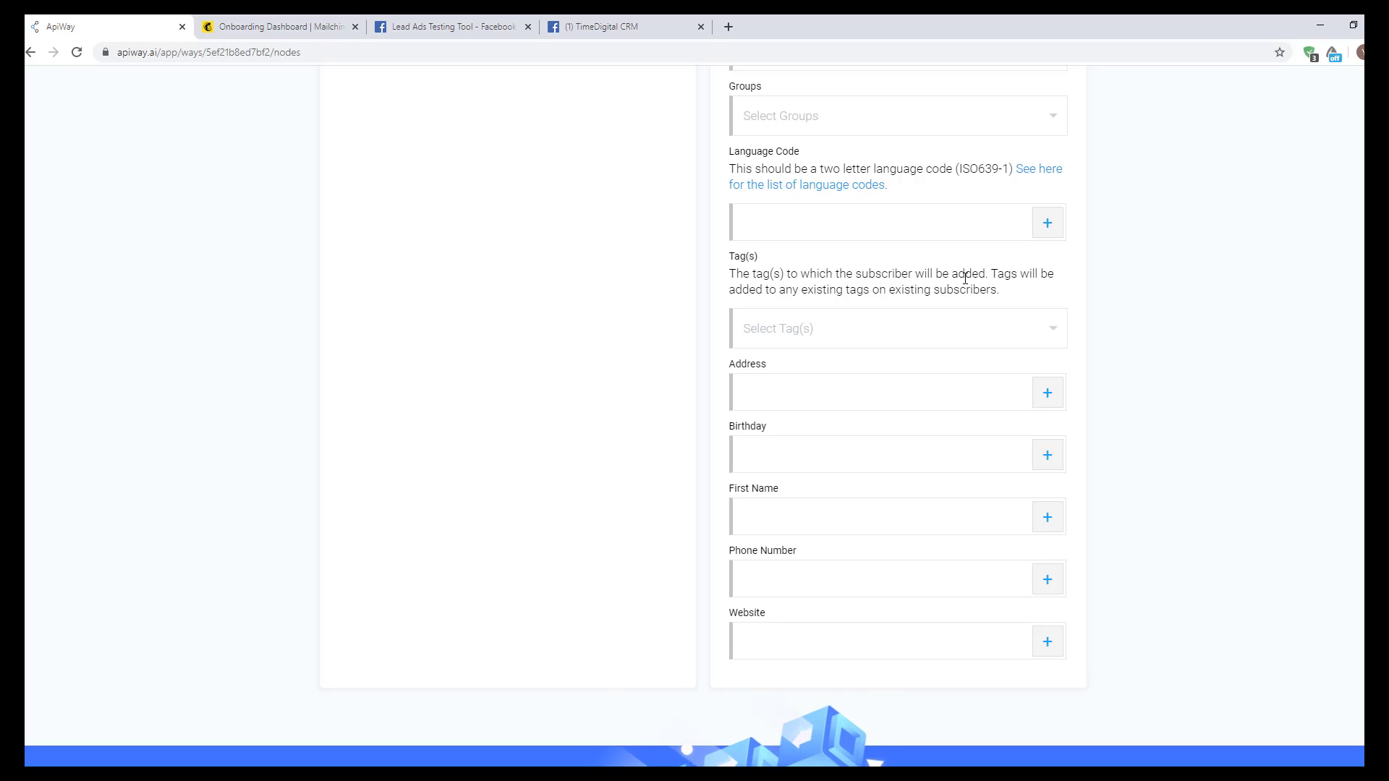
Tag subscribers TEST TAG and map full_name to First Name, phone_number to Phone Number
click(982, 341)
click(855, 374)
click(1057, 518)
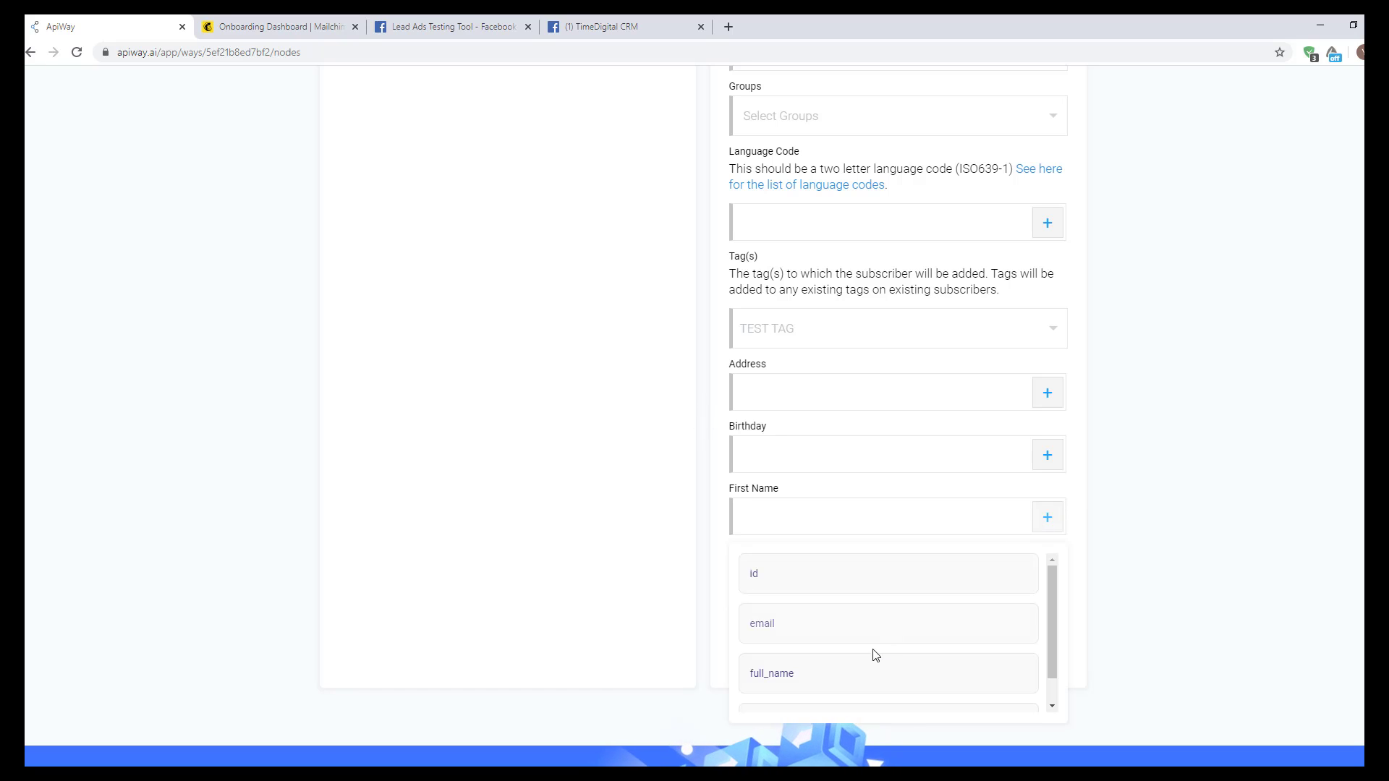
click(883, 678)
click(1161, 583)
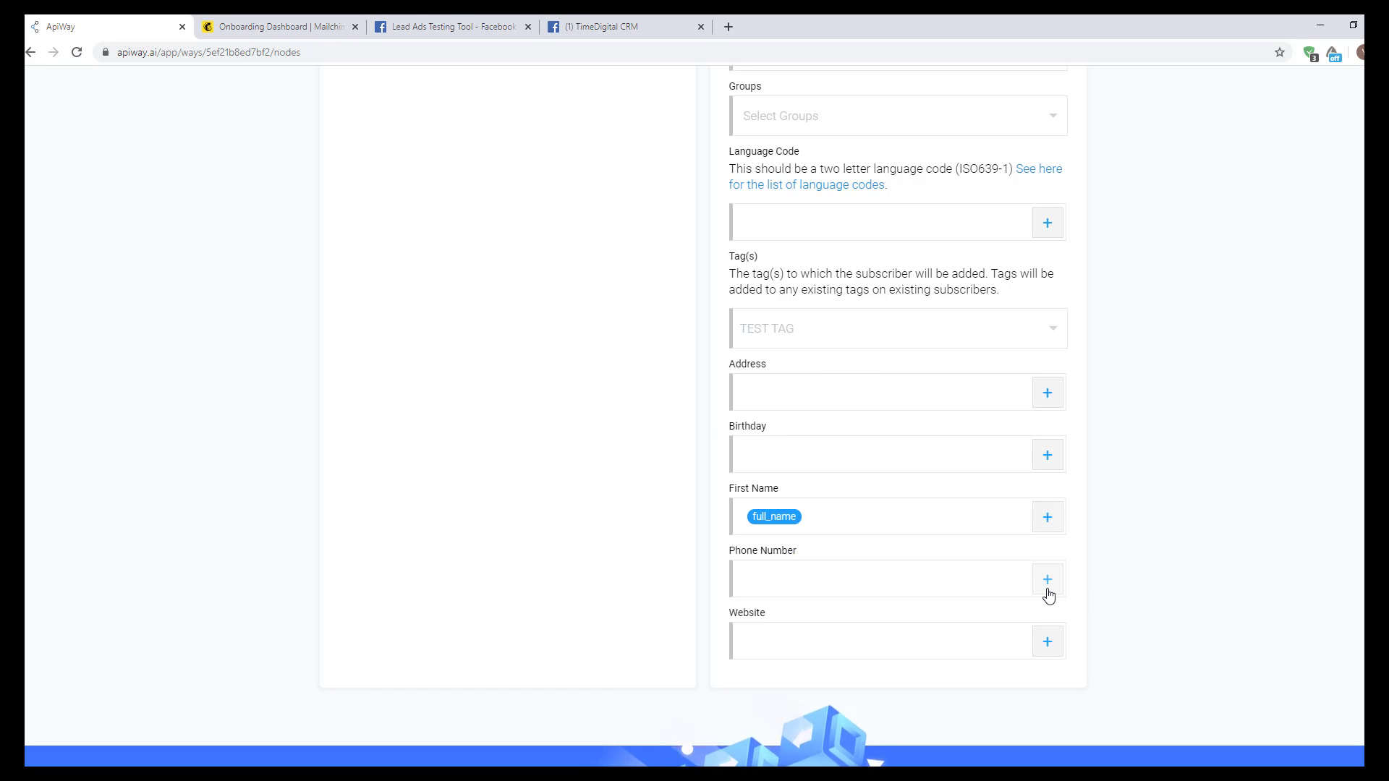
click(1046, 582)
scroll(846, 714, down, 1)
click(830, 749)
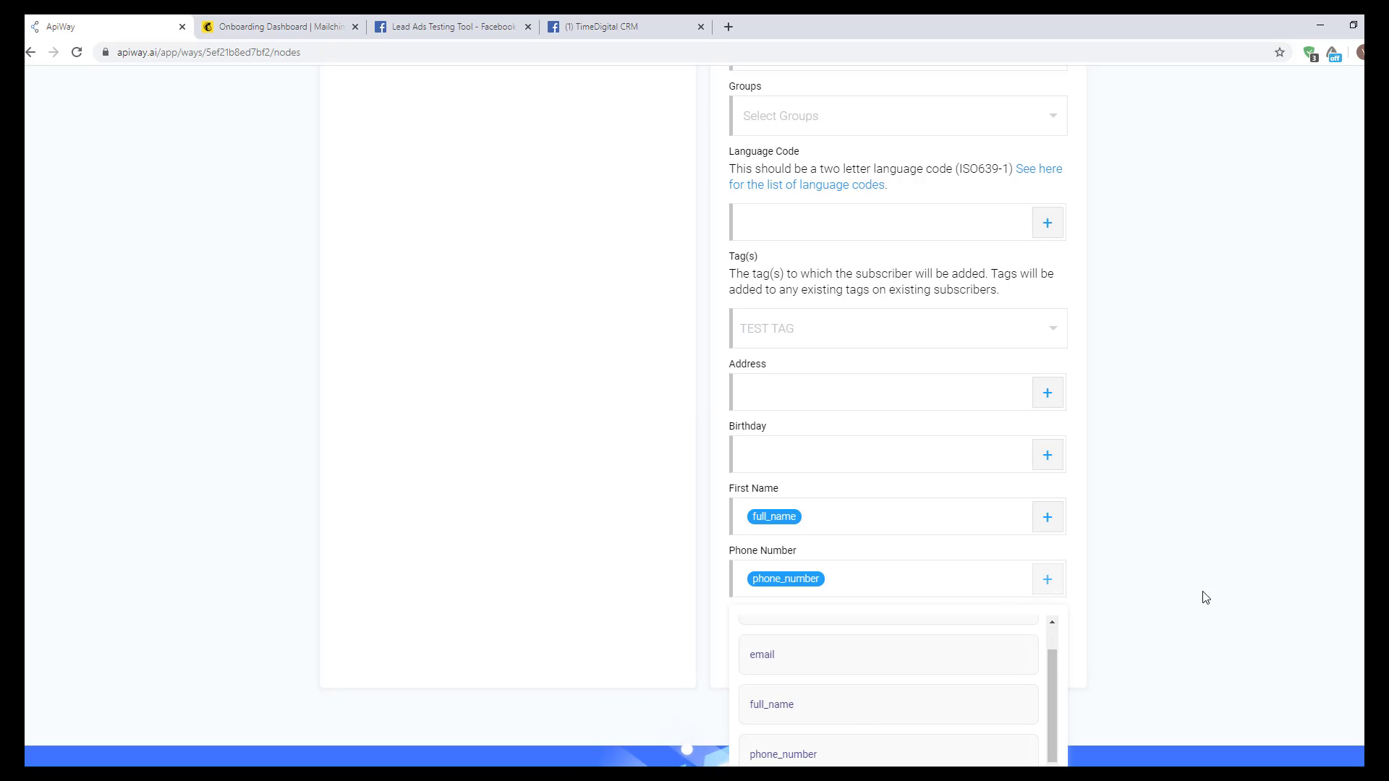
Test the way to confirm Facebook Leads and Mailchimp both connect
click(1205, 592)
scroll(1026, 400, up, 14)
click(746, 420)
Activate the way, then toggle it off and on in My ways until it shows 'Way is on'
click(1004, 484)
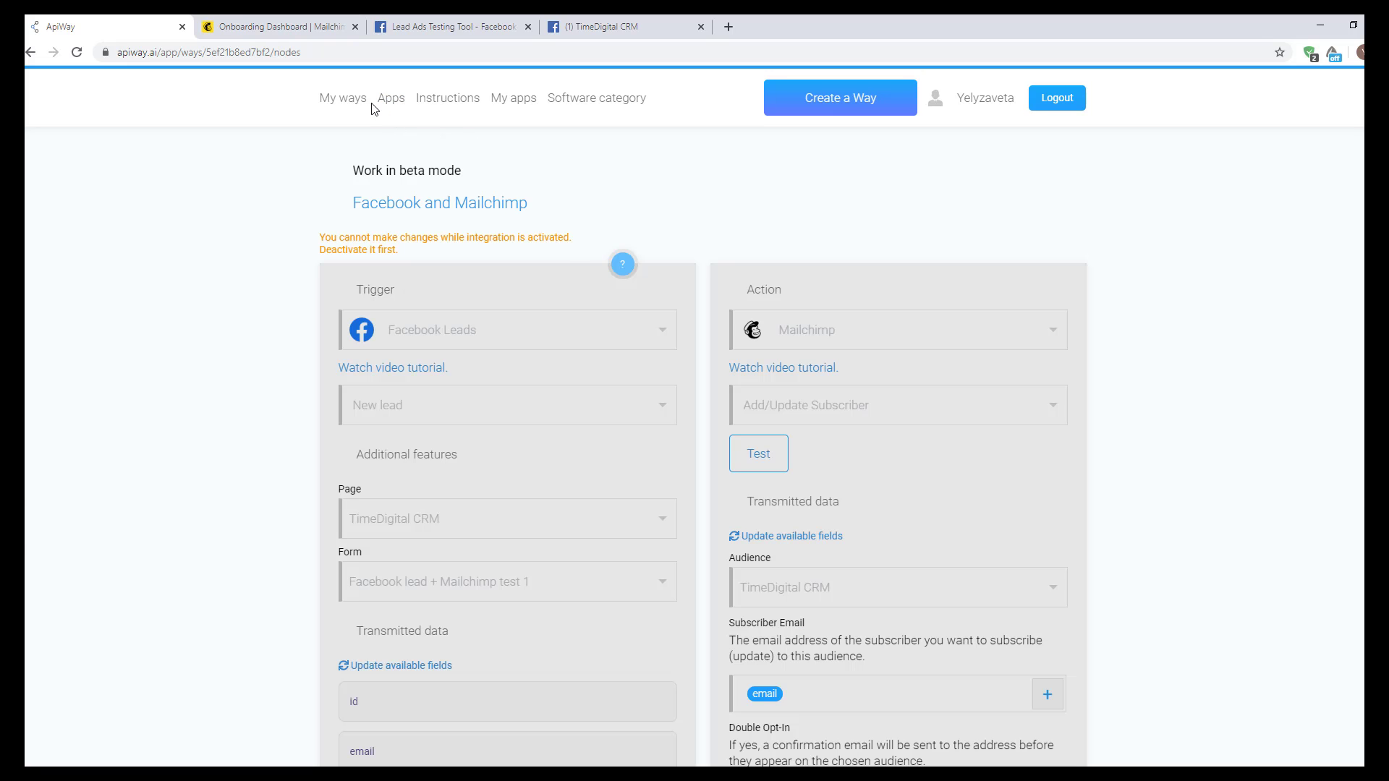
click(345, 98)
click(807, 237)
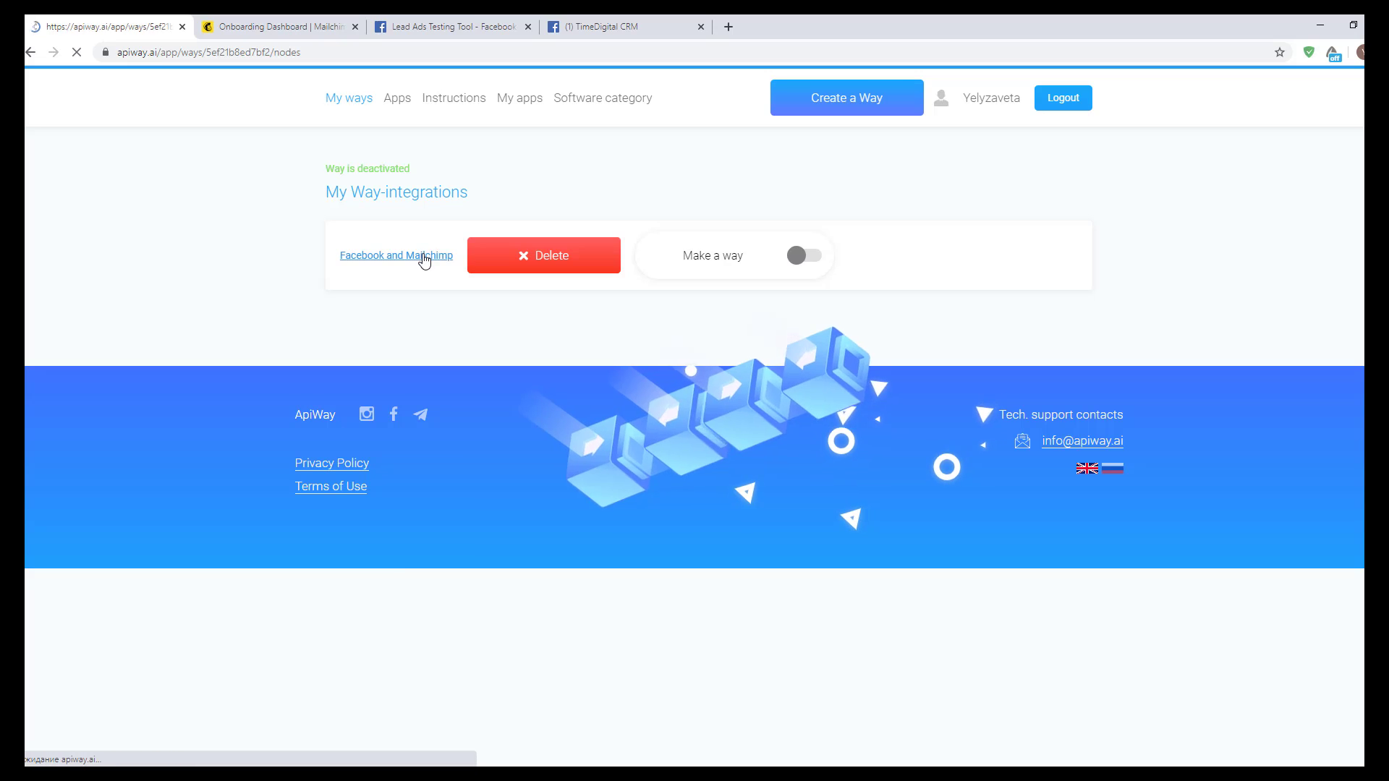
click(425, 257)
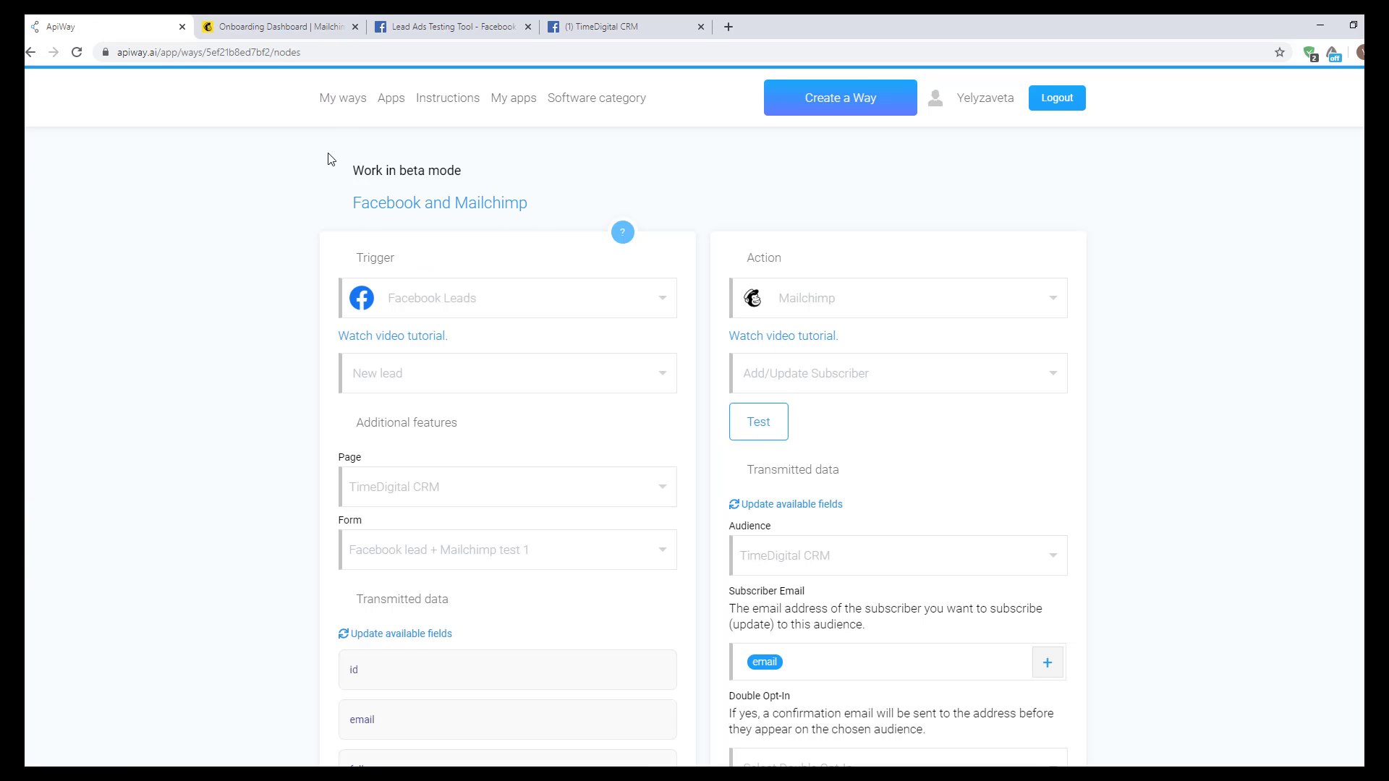
click(342, 99)
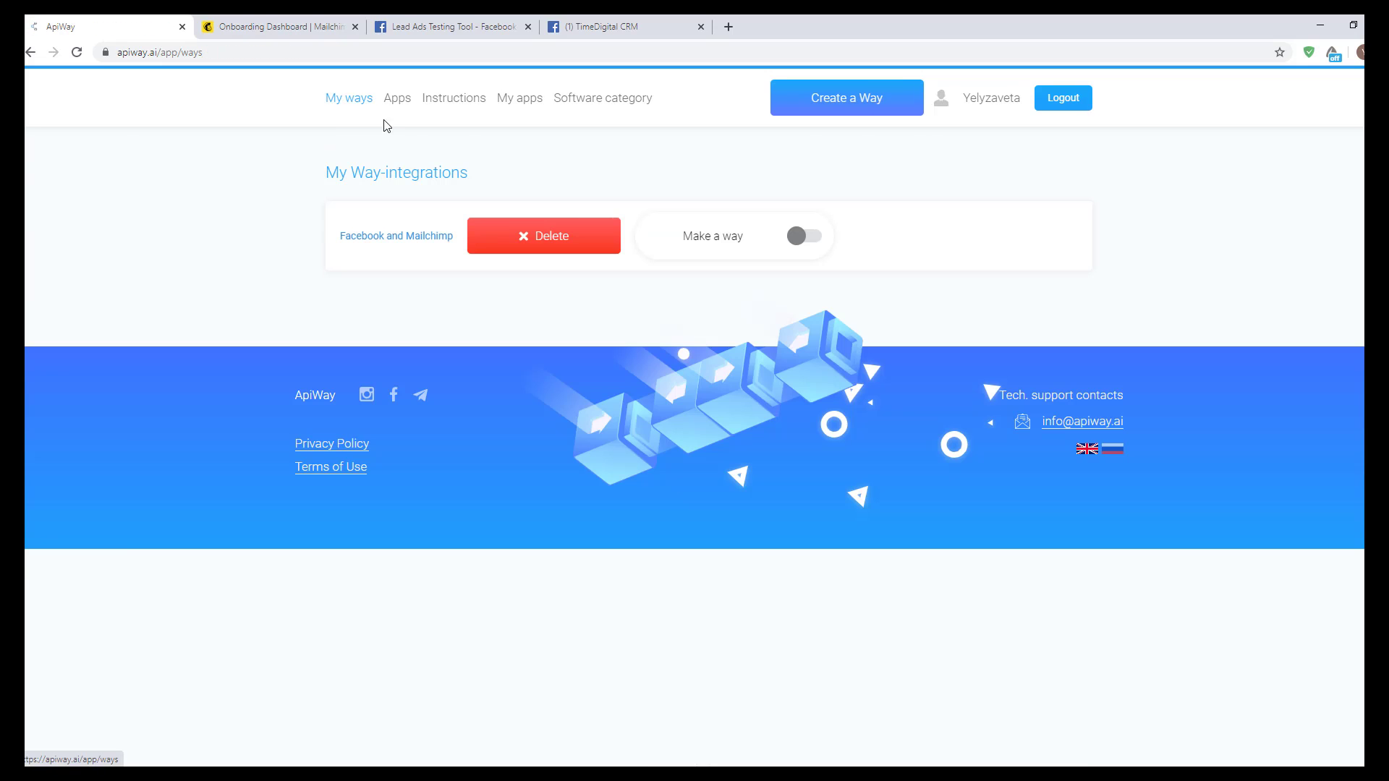
click(797, 244)
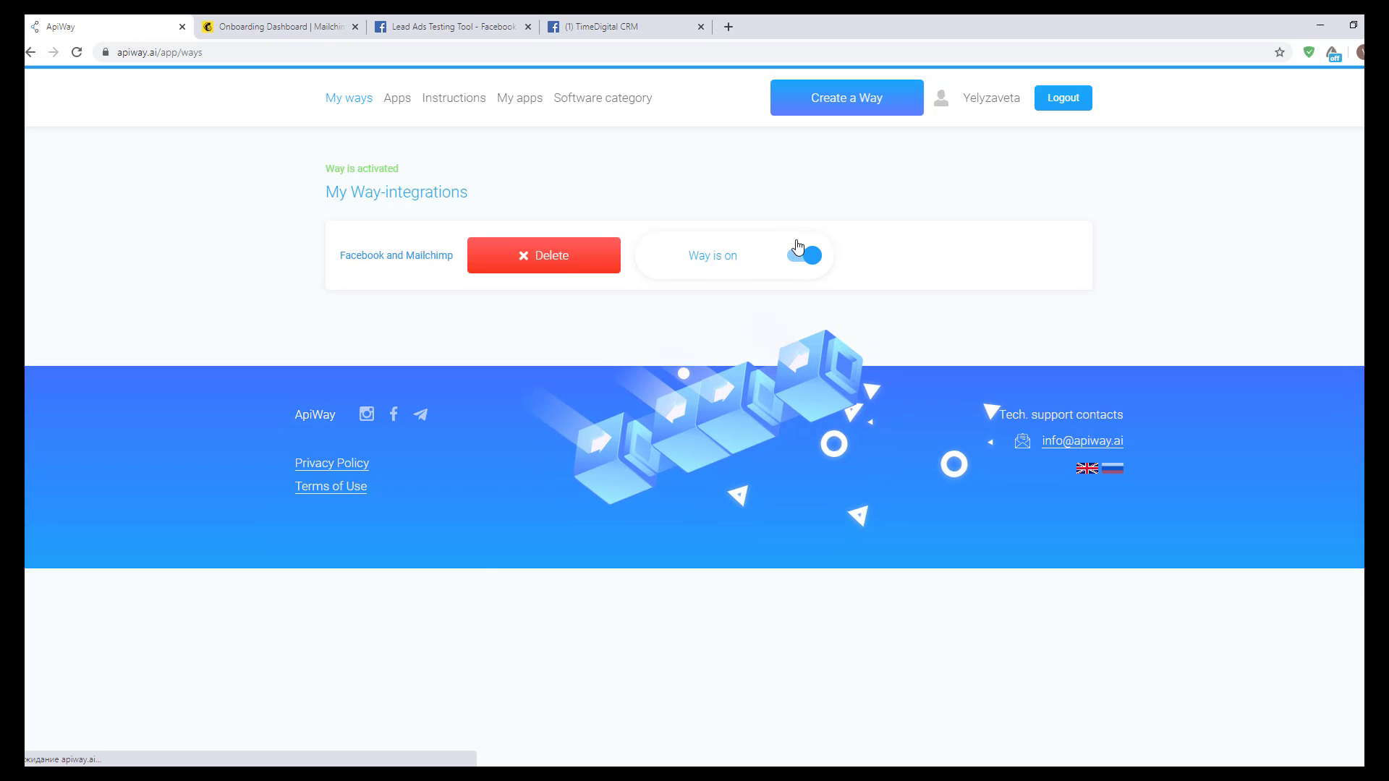
Delete the existing test lead for the 'Facebook lead + Mailchimp test 1' form in the Lead Ads Testing Tool
click(509, 32)
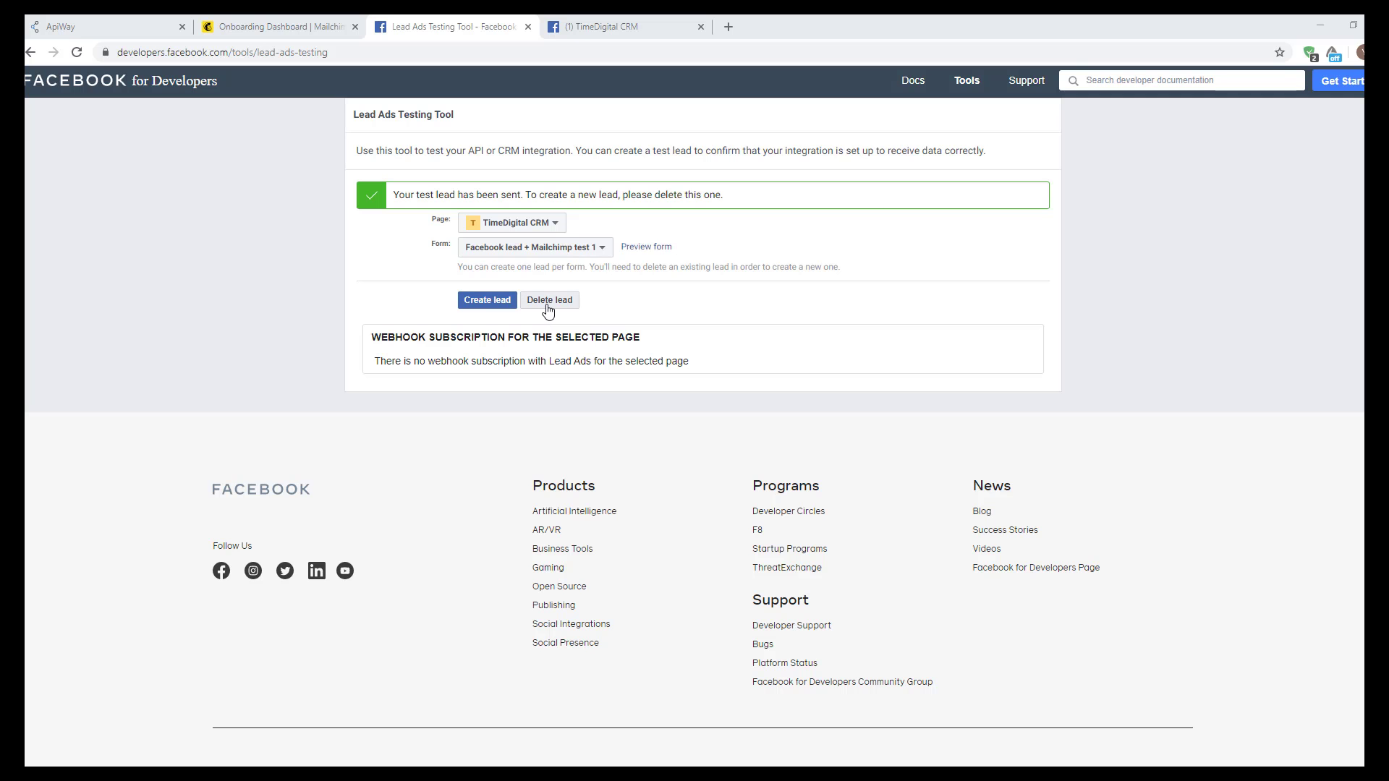
click(548, 302)
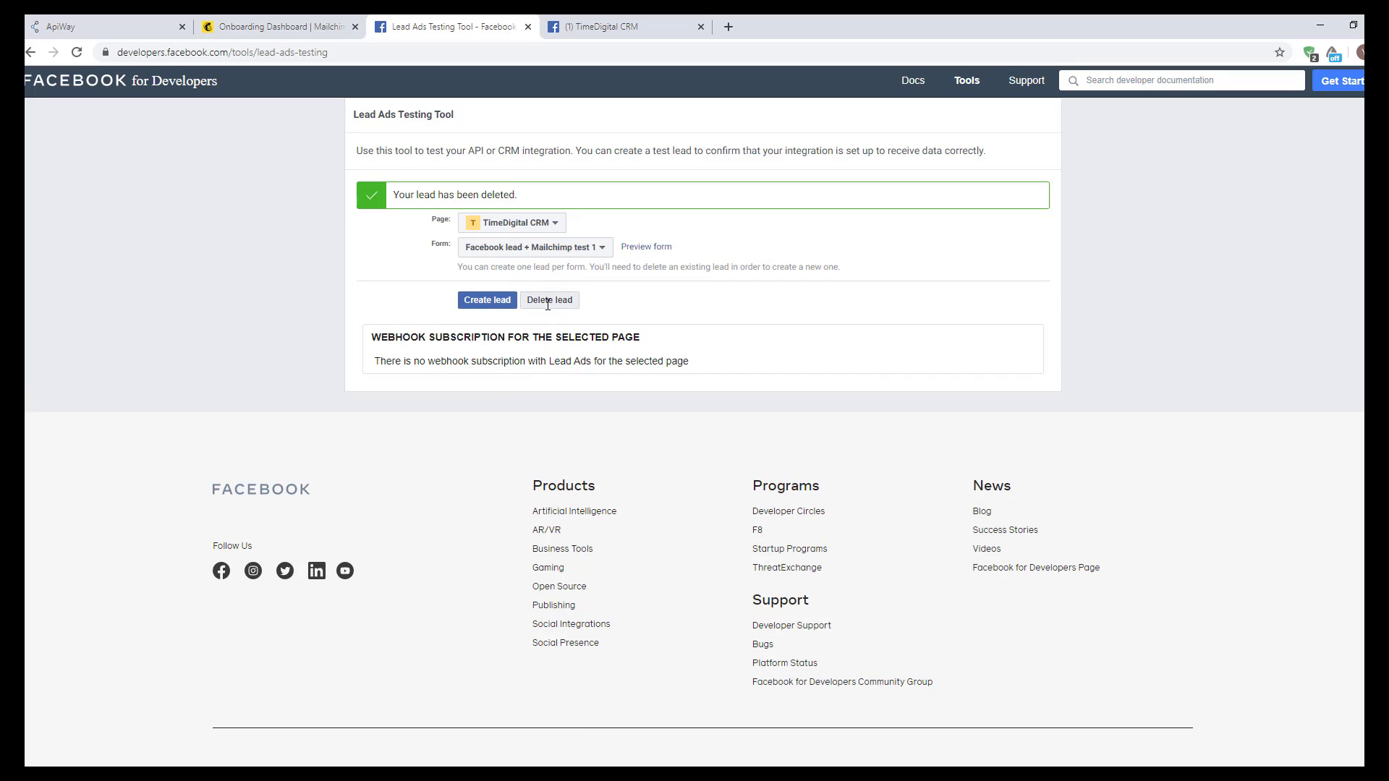
Submit a test lead with email name 'testlead1' and full name 'test lead 1' from the form preview
click(627, 250)
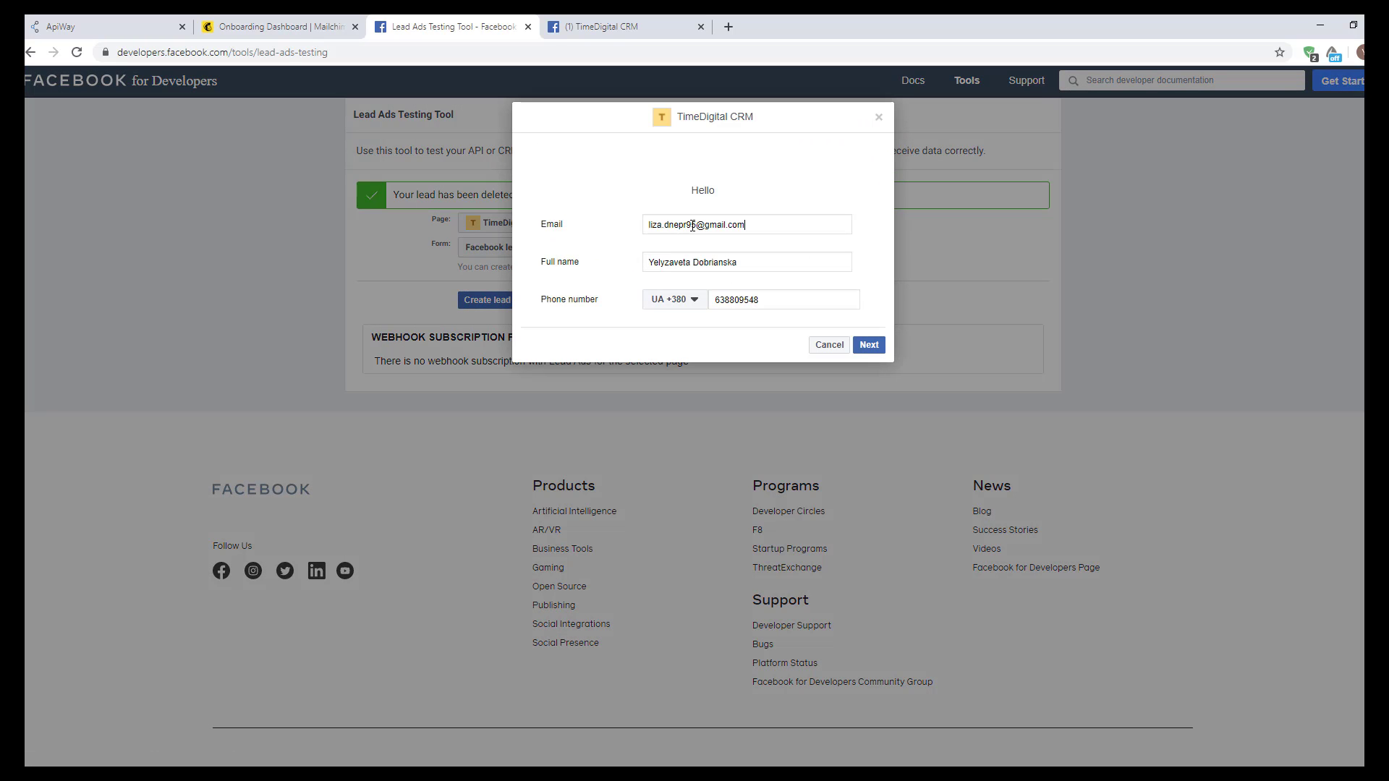
drag(695, 225, 642, 236)
text(testlead1)
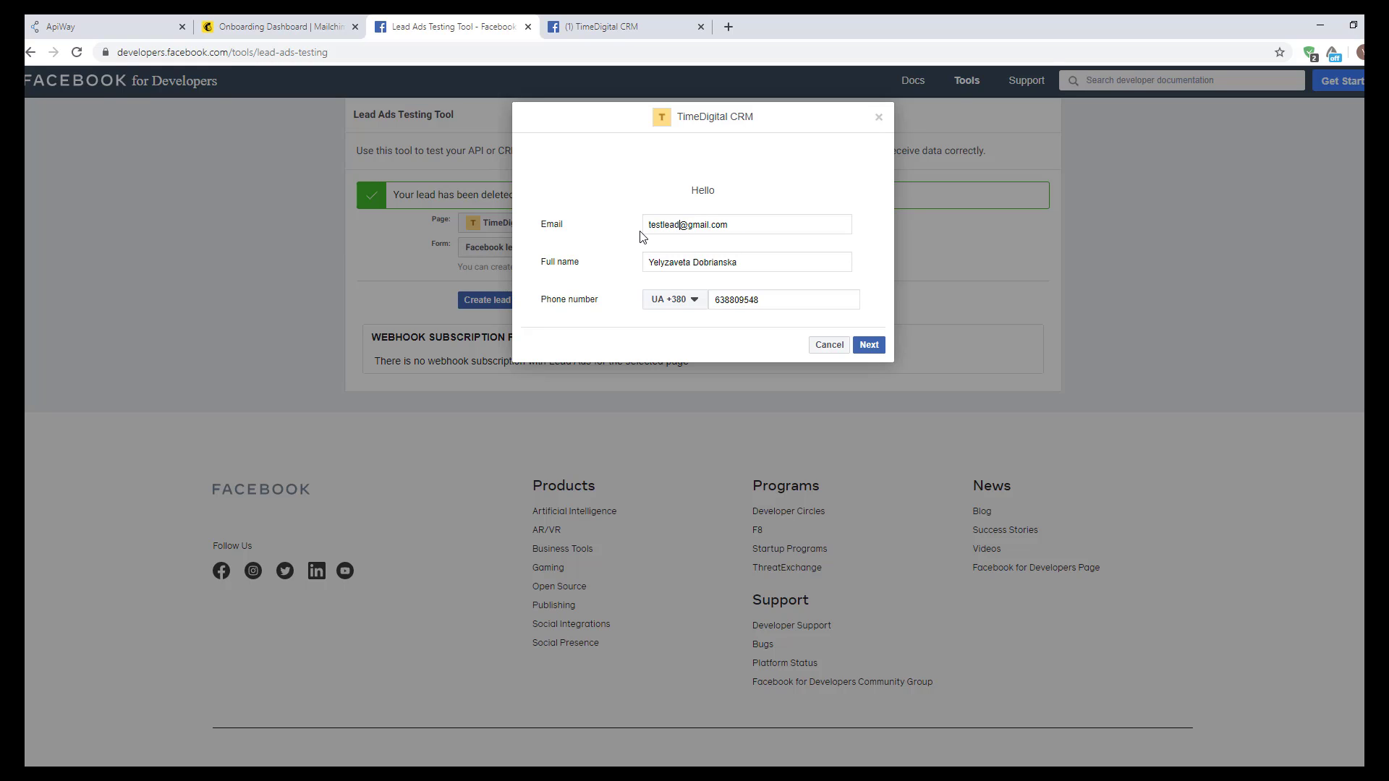
drag(761, 261, 578, 251)
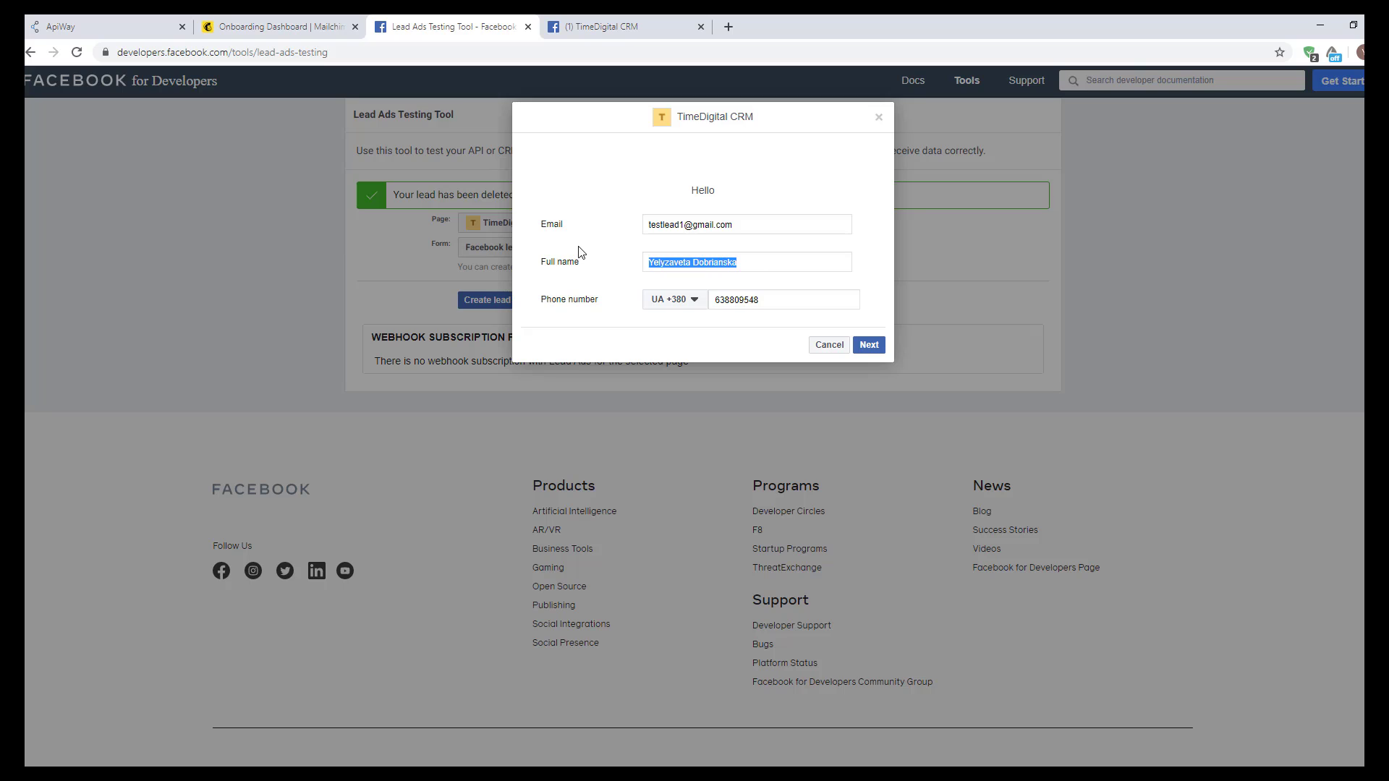
text(test)
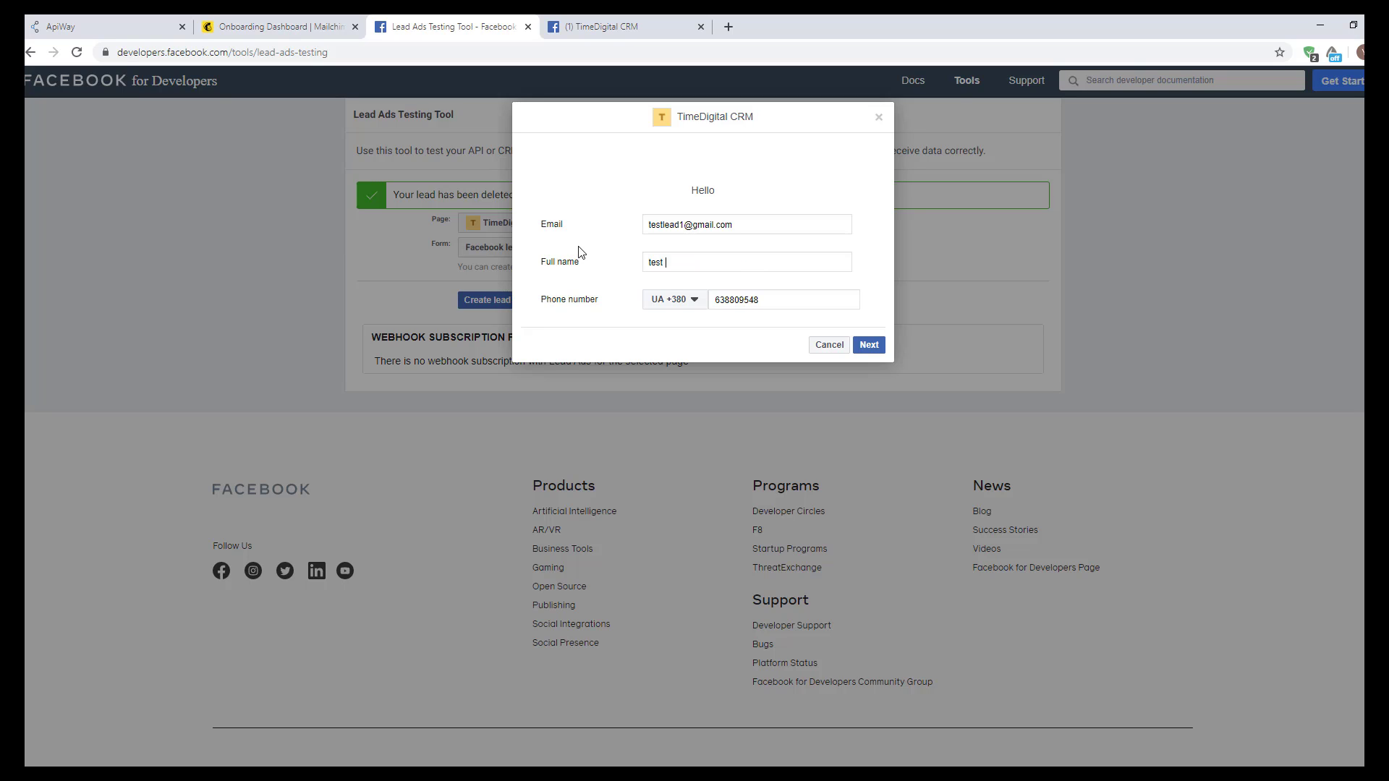
text( lead 1)
click(868, 345)
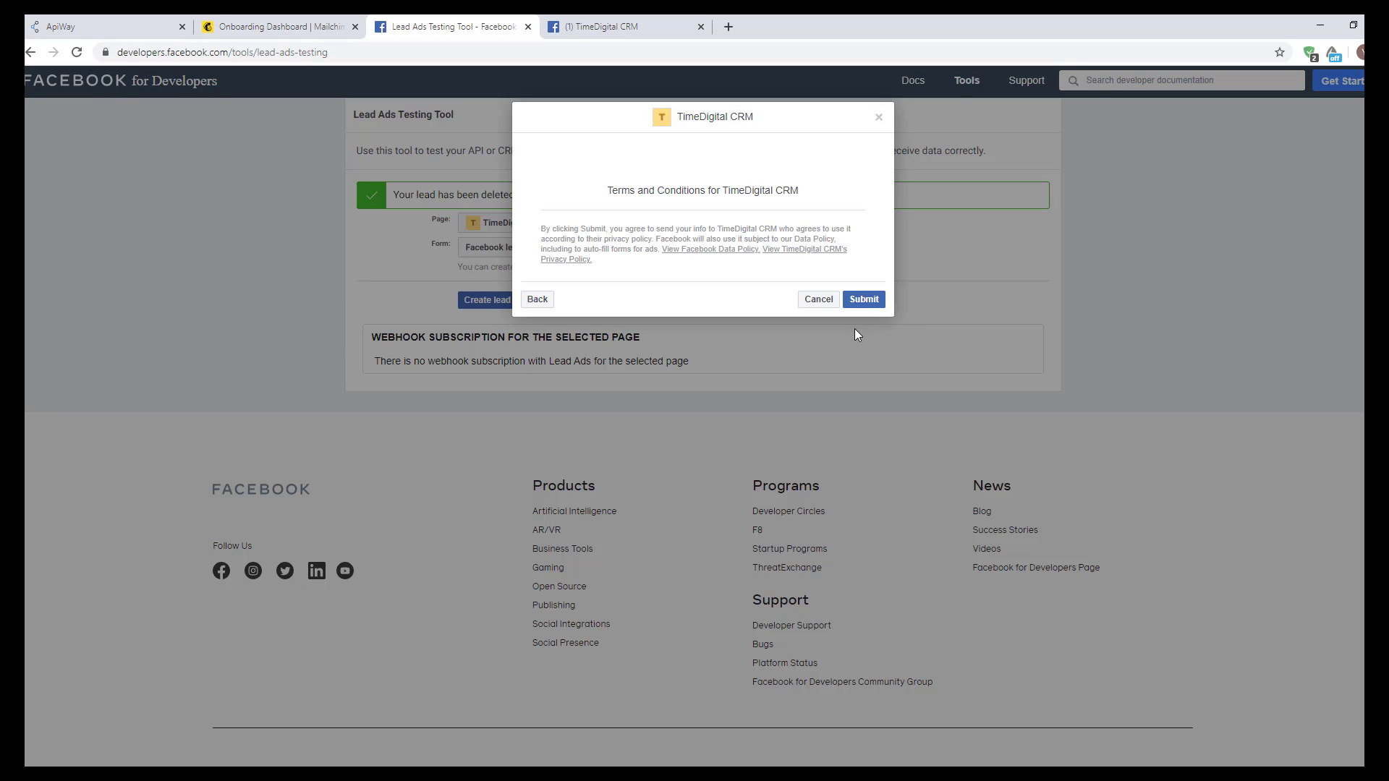
click(864, 299)
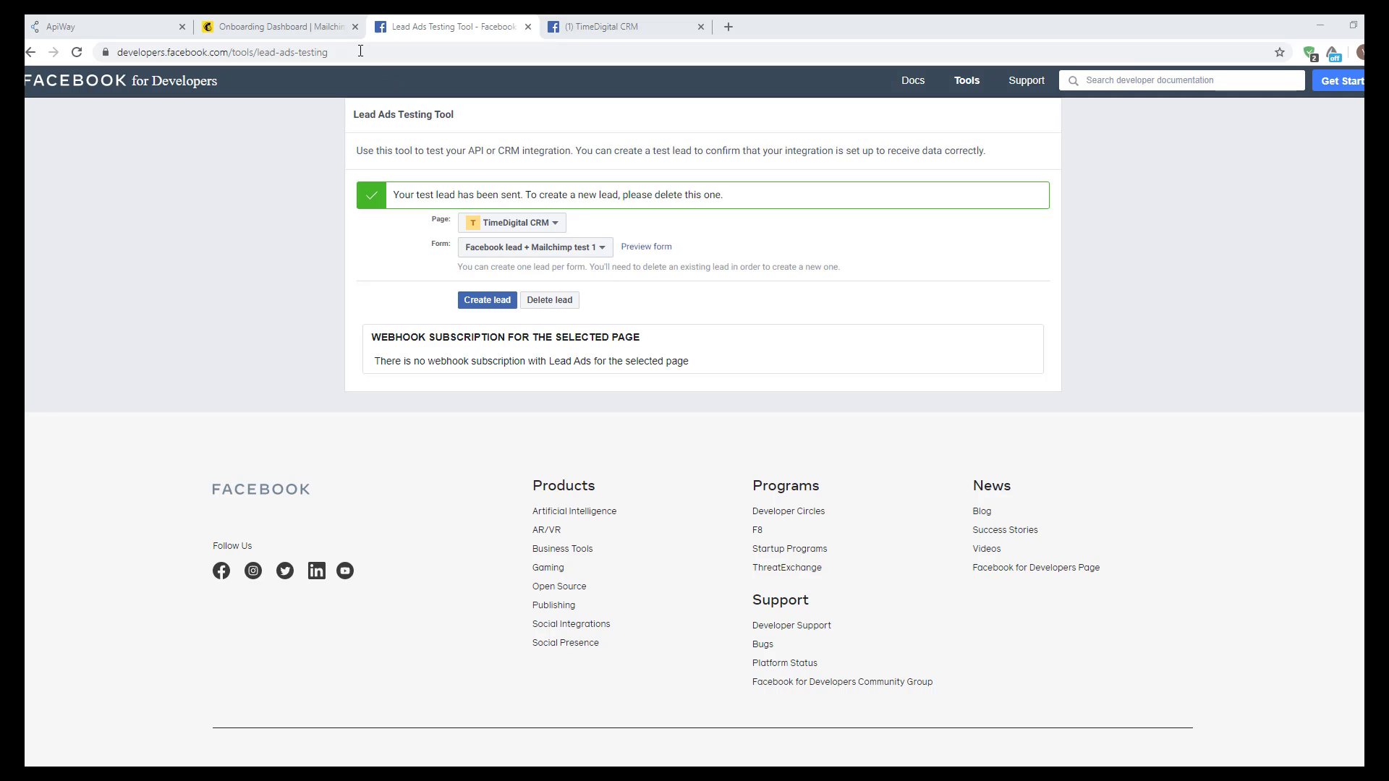
Open the contacts list of the TimeDigital CRM audience in Mailchimp to confirm the TEST TAG contact
click(338, 29)
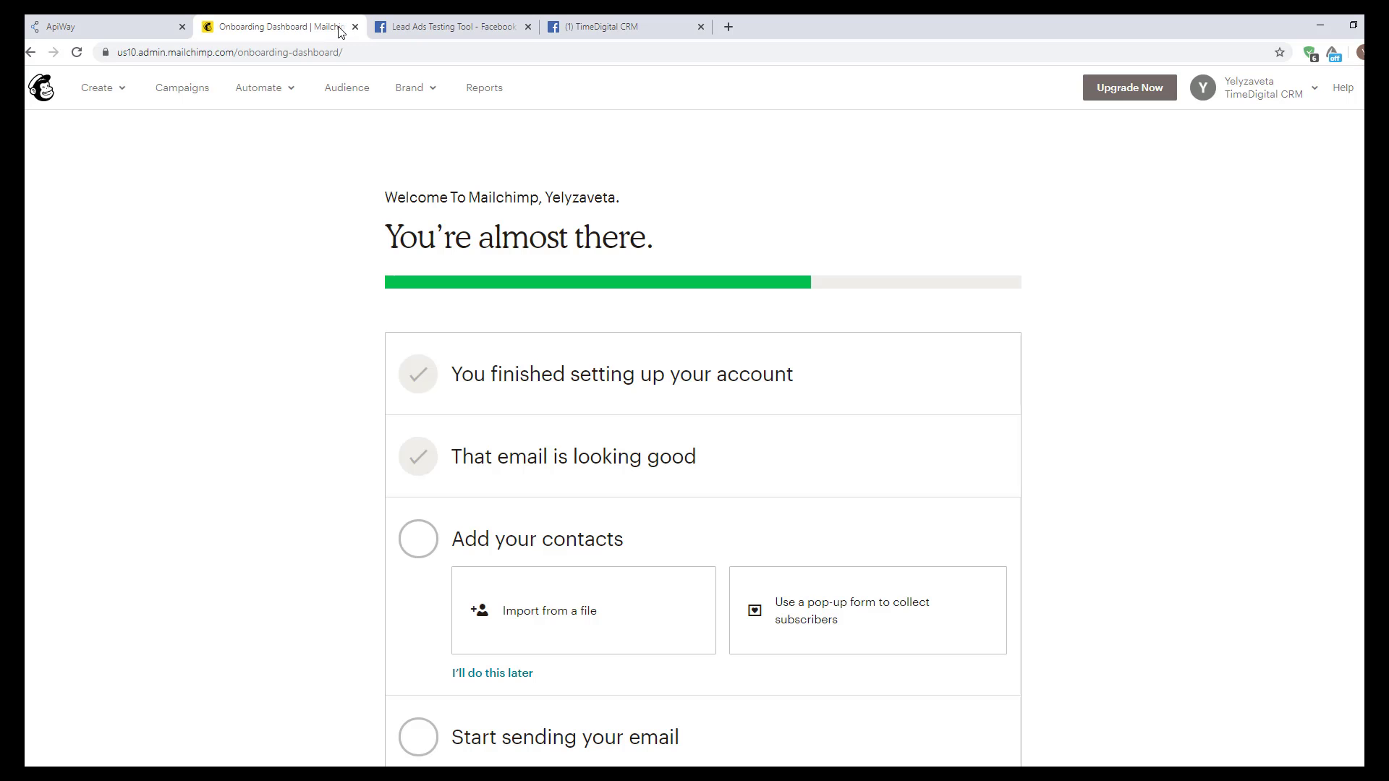
click(346, 93)
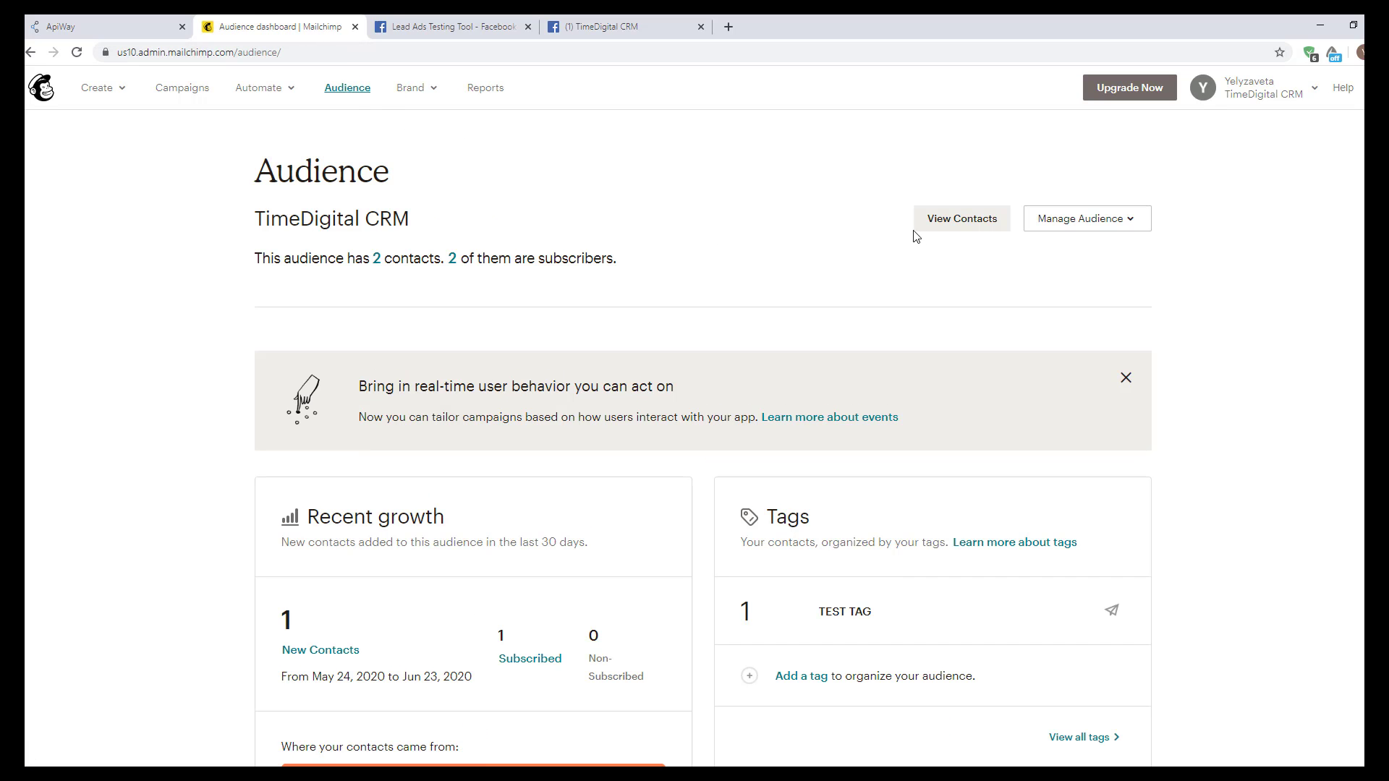
click(924, 228)
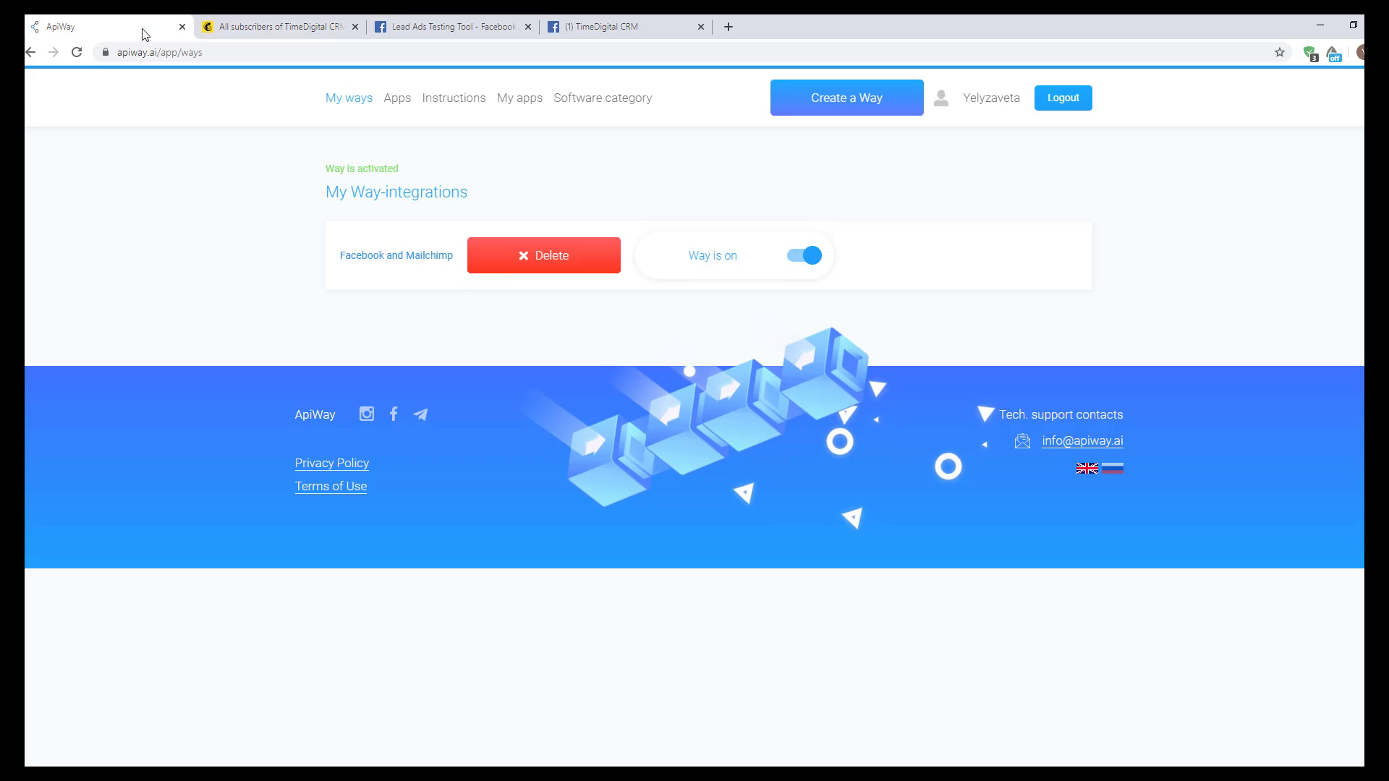
Go to ApiWay's 'Marketing automation' page under the Software category menu
mouse_move(571, 101)
click(538, 142)
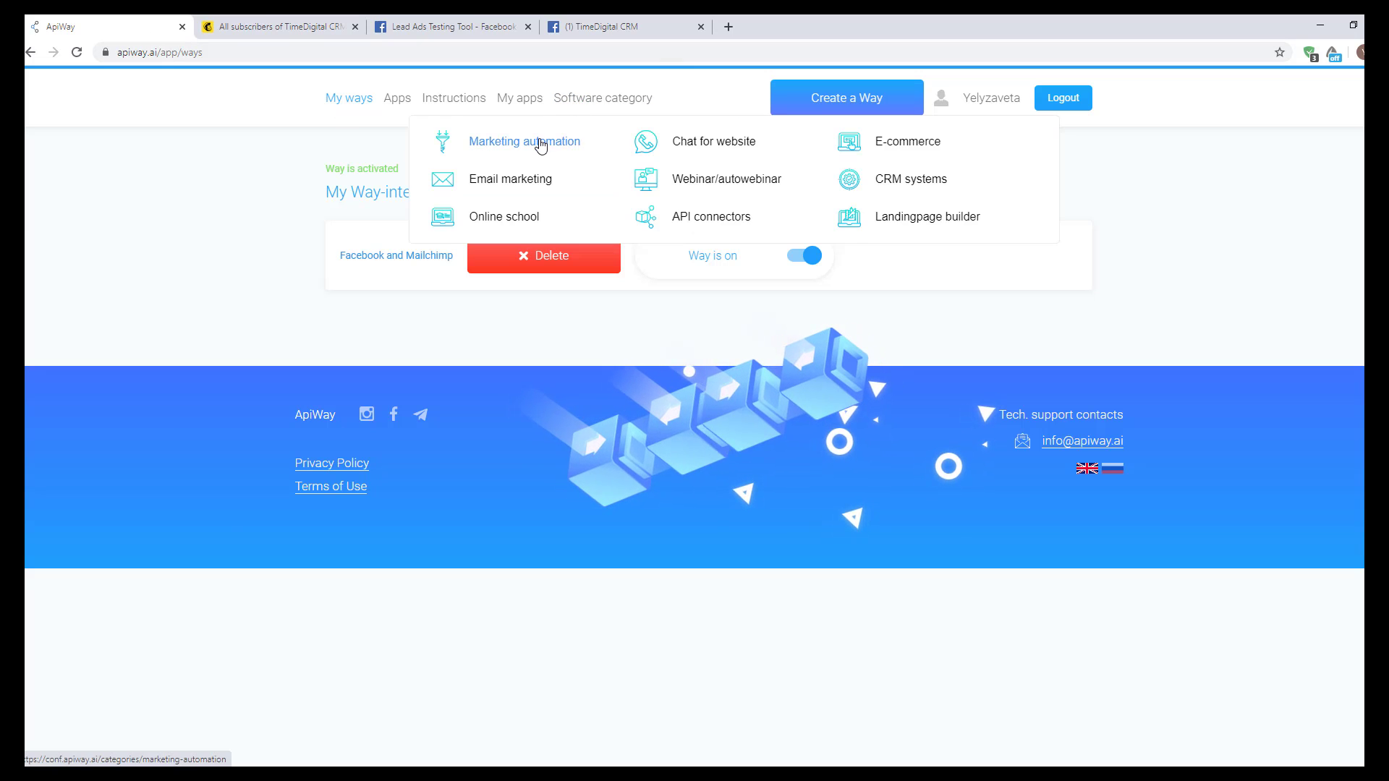